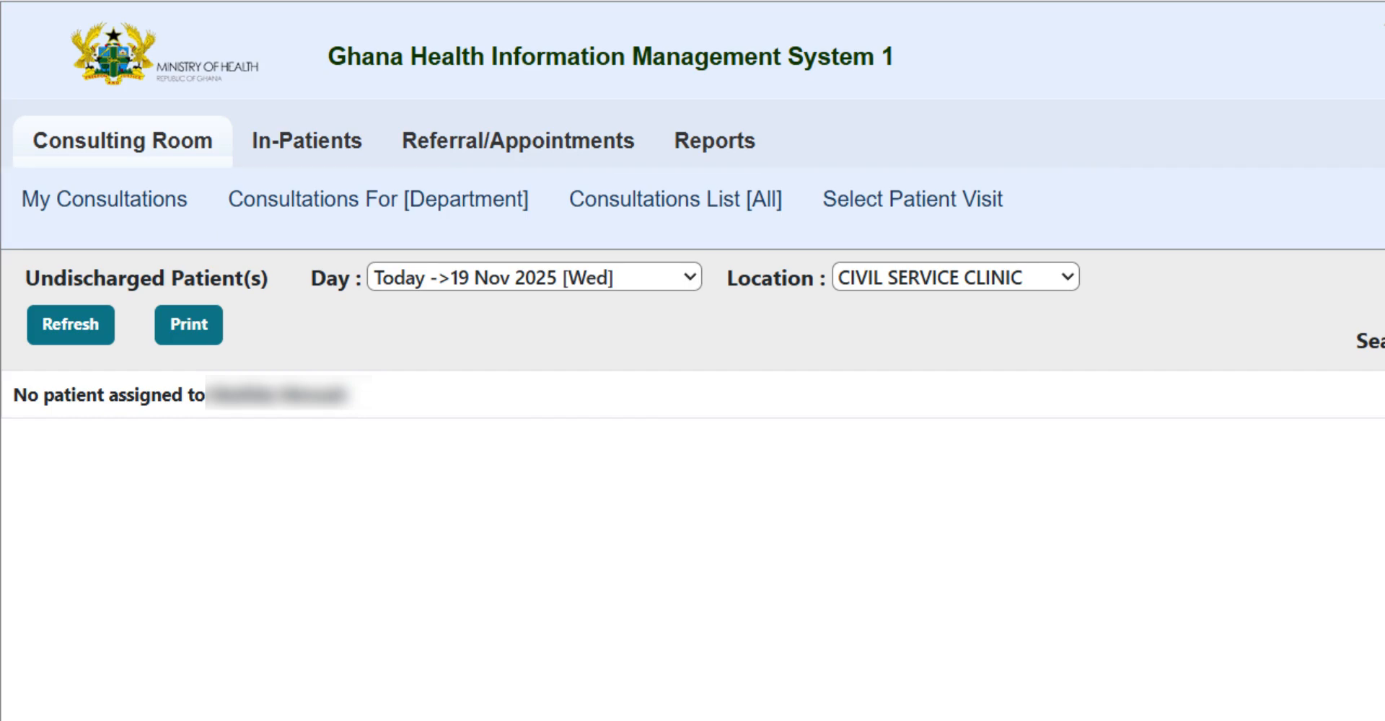
# Step: View the doctor's own consultations and open the Select Patient Visit search form
pyautogui.click(137, 210)
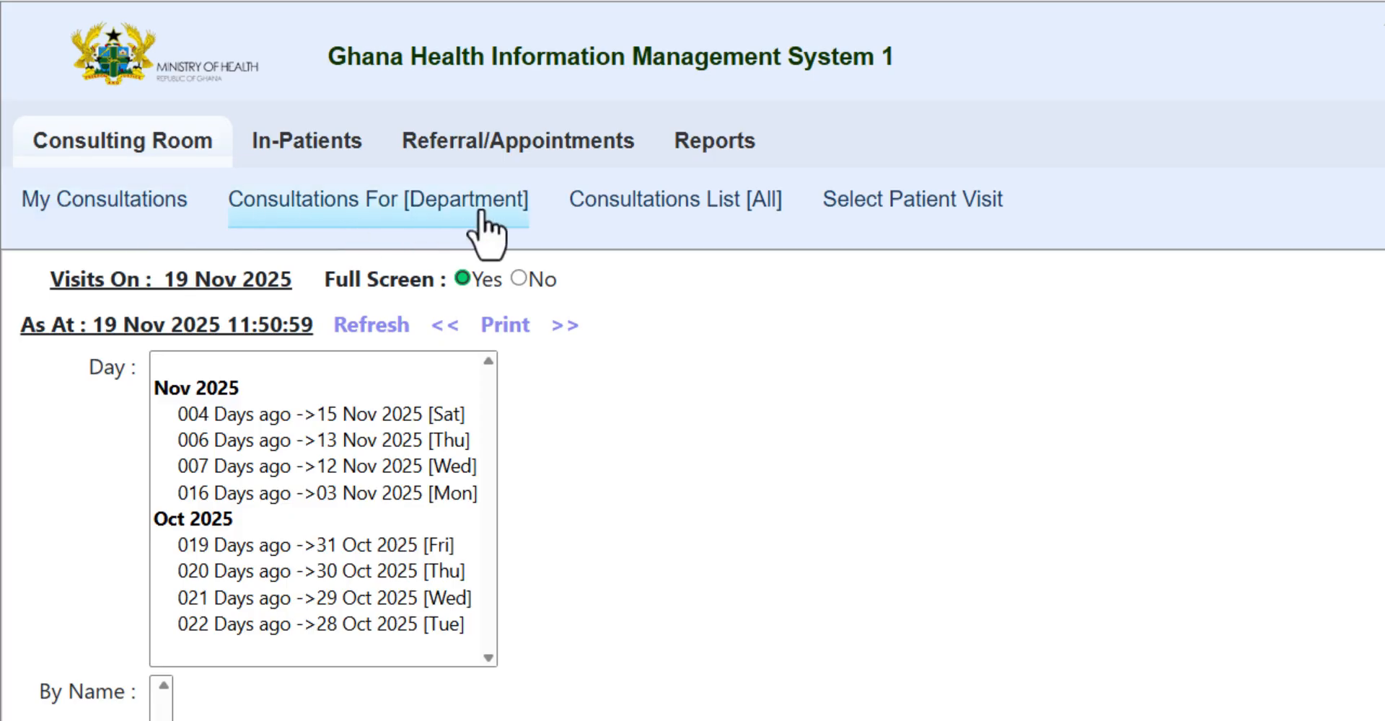
pyautogui.click(941, 216)
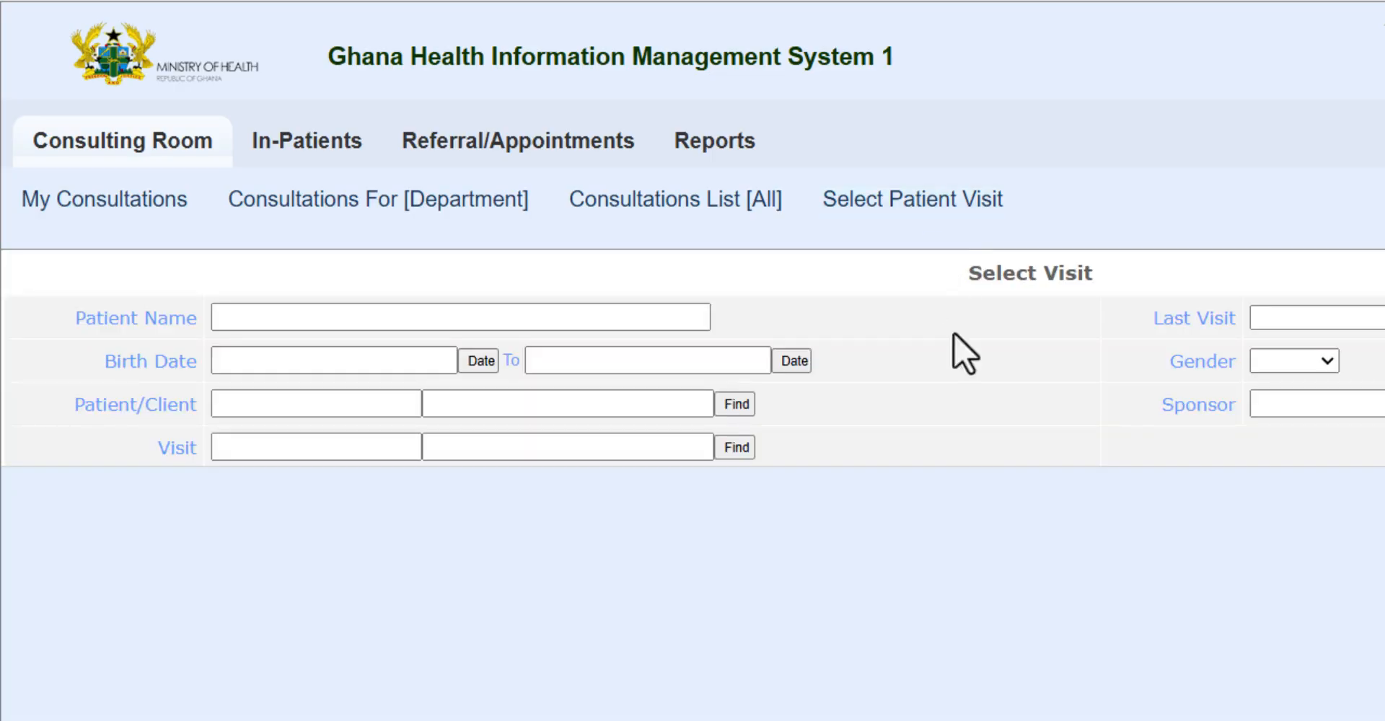
# Step: View the In-Patient List by ward and the Current Bed State for all wards
pyautogui.click(308, 154)
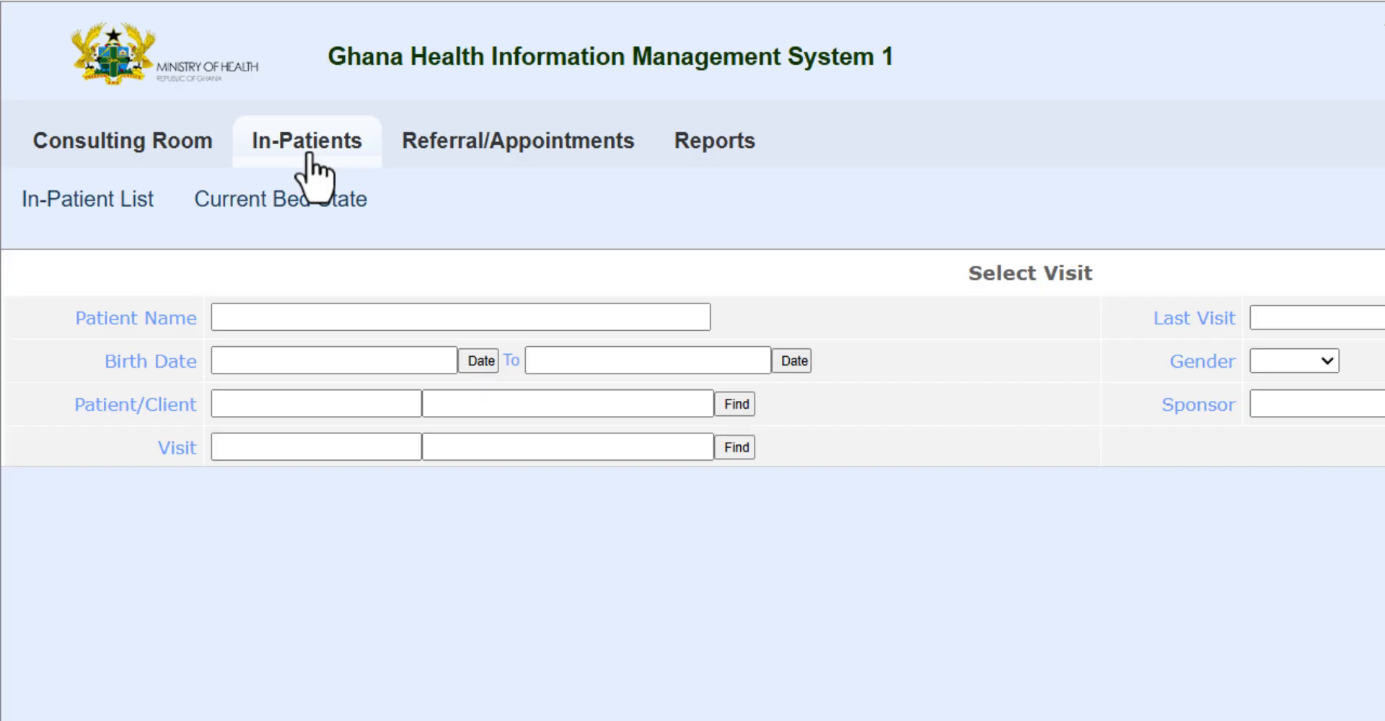
pyautogui.click(70, 217)
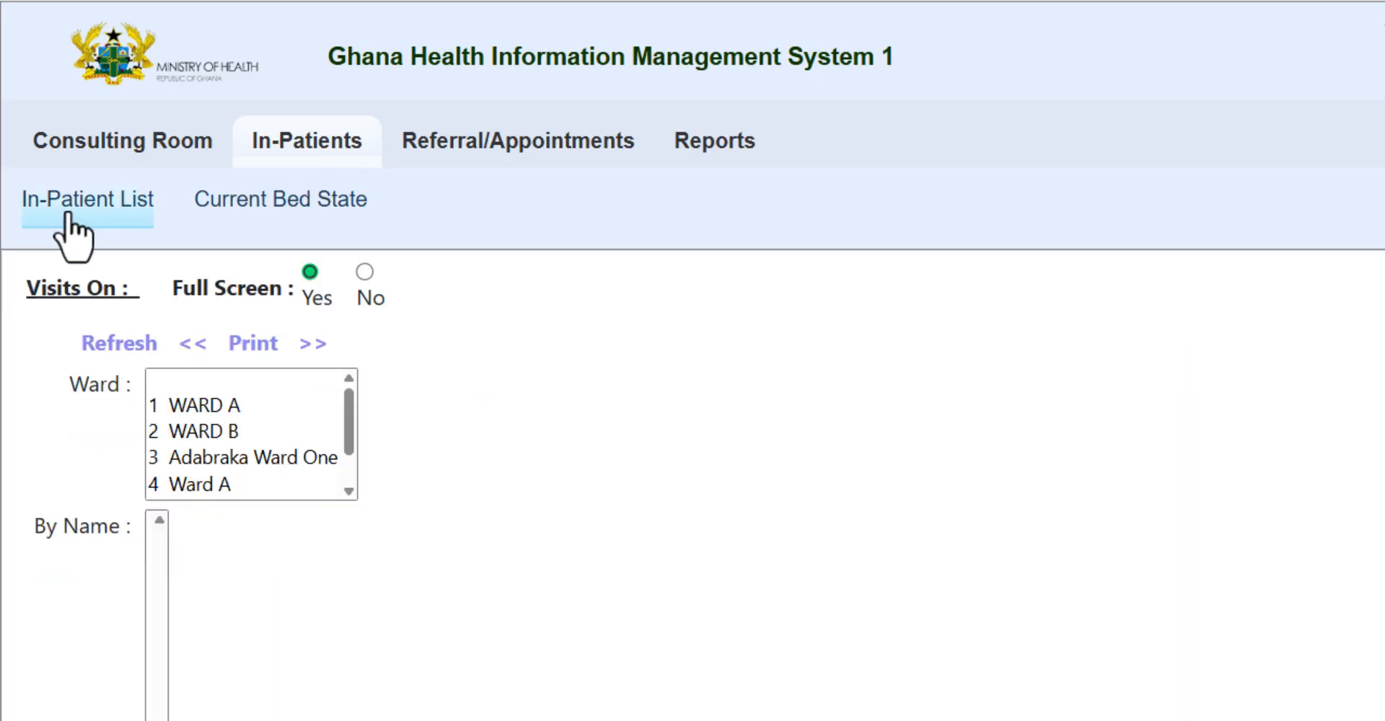
pyautogui.click(295, 238)
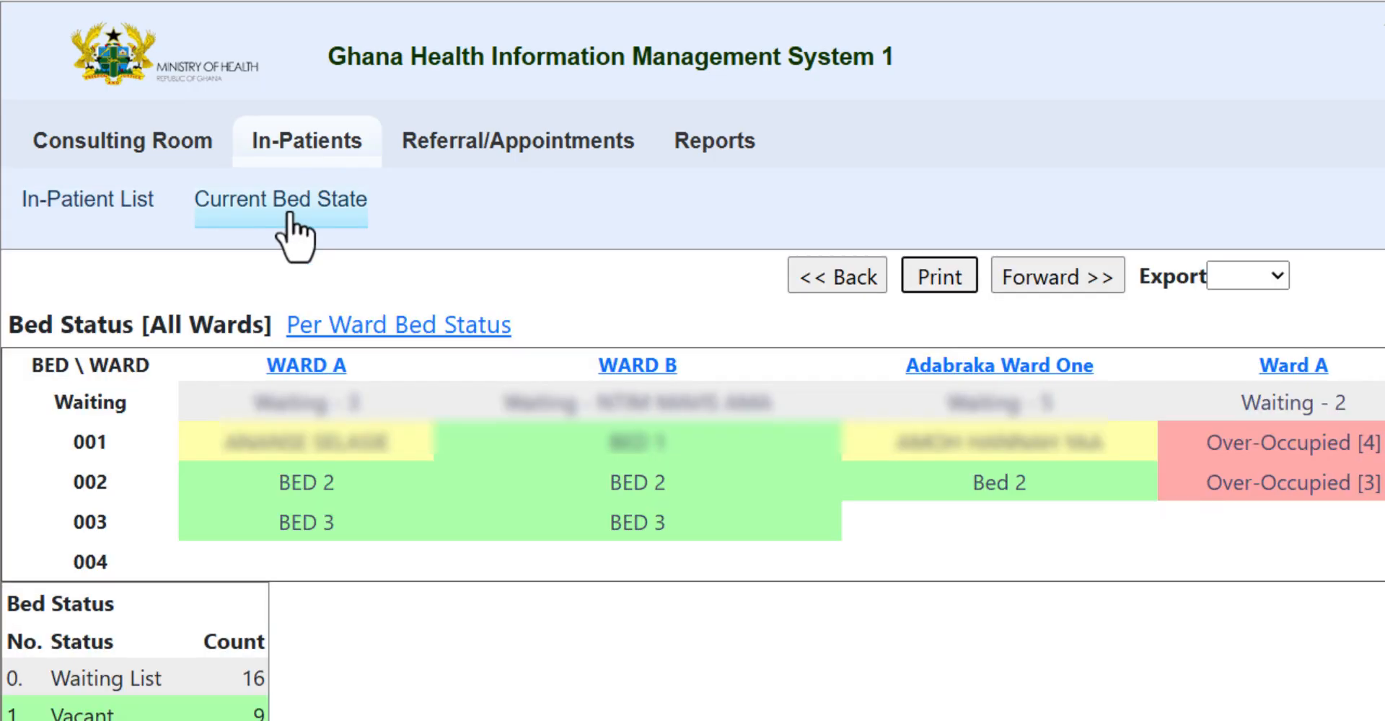
# Step: View the department's referral list and the doctor's own appointments
pyautogui.click(516, 155)
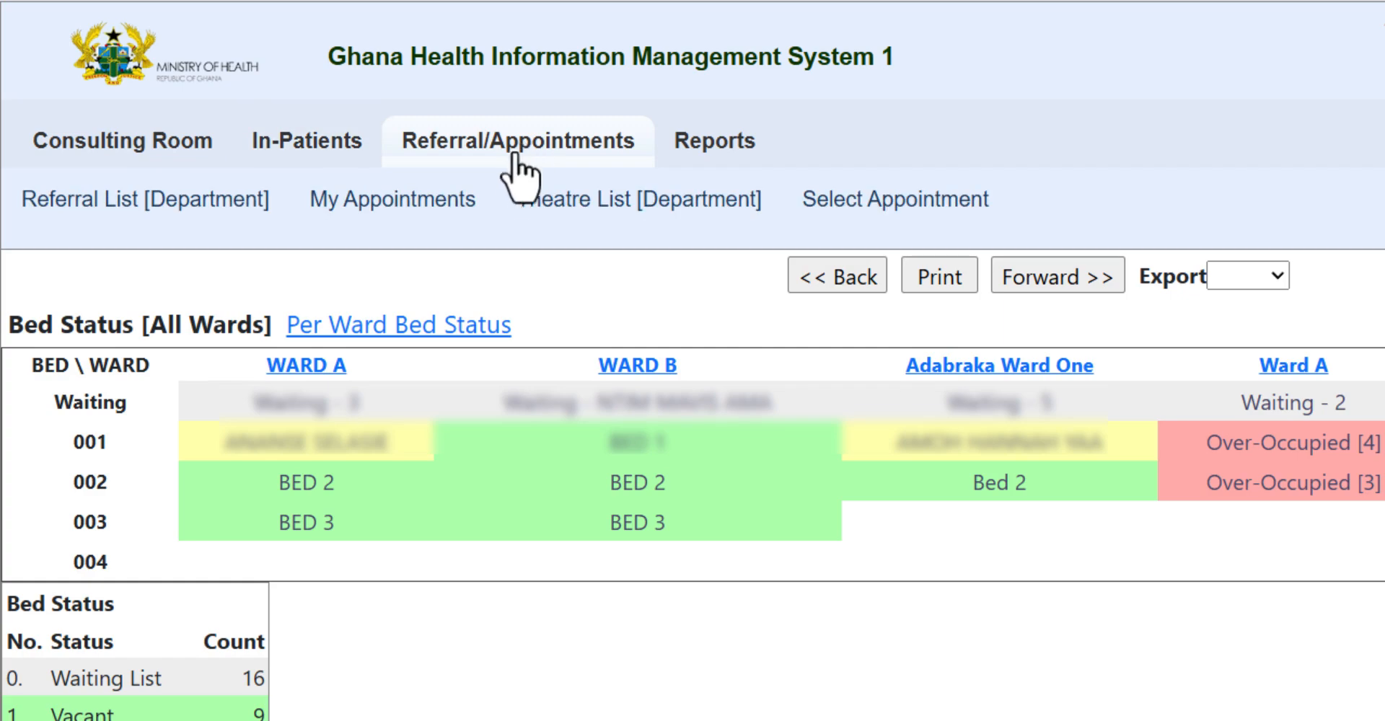
pyautogui.click(168, 220)
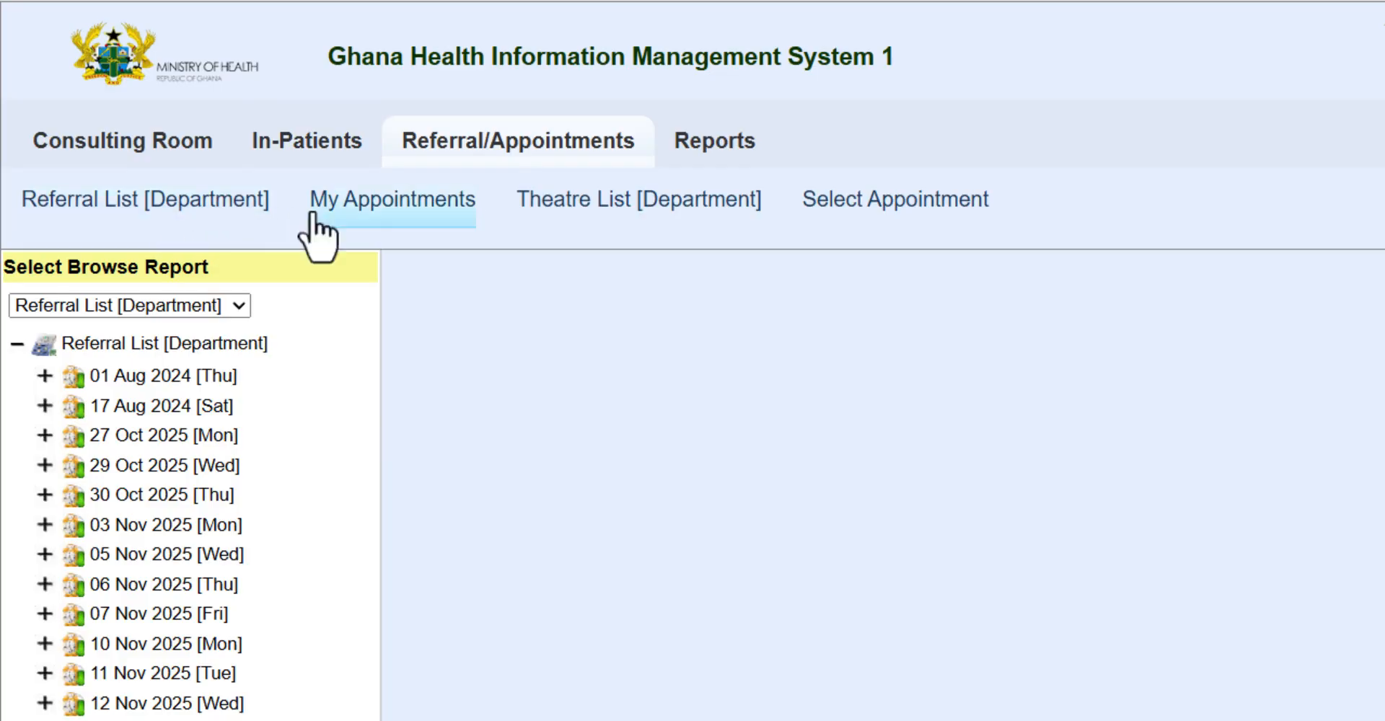
pyautogui.click(366, 213)
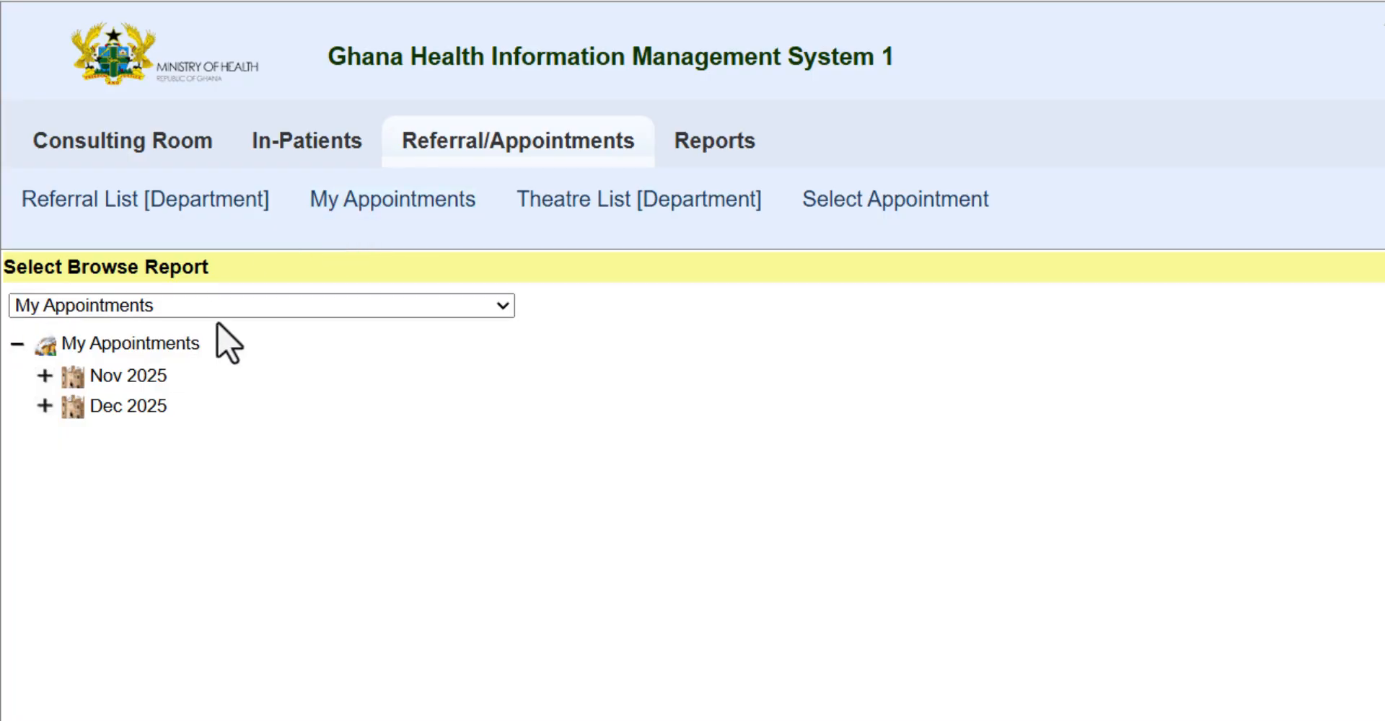
# Step: Expand the department's theatre list to 10 Nov 2025, and open the Select Appointment search form
pyautogui.click(570, 210)
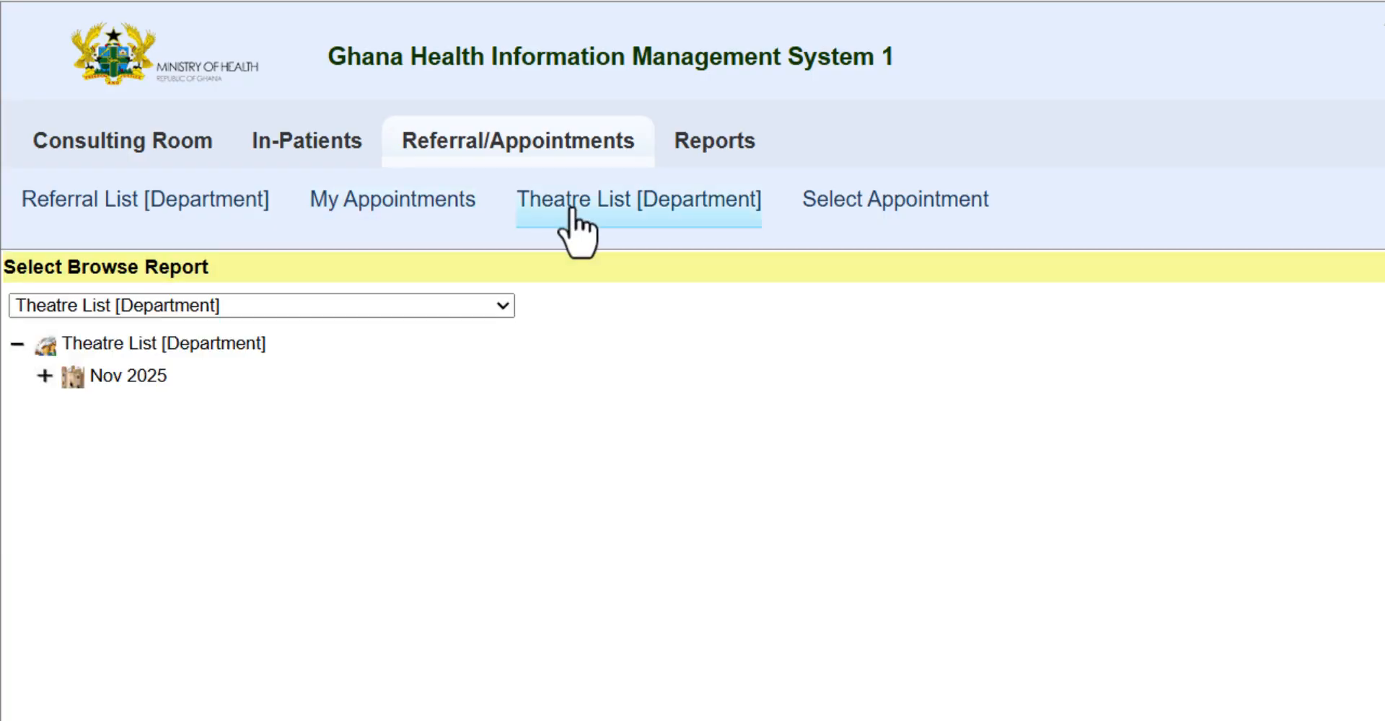
pyautogui.click(108, 379)
pyautogui.click(137, 417)
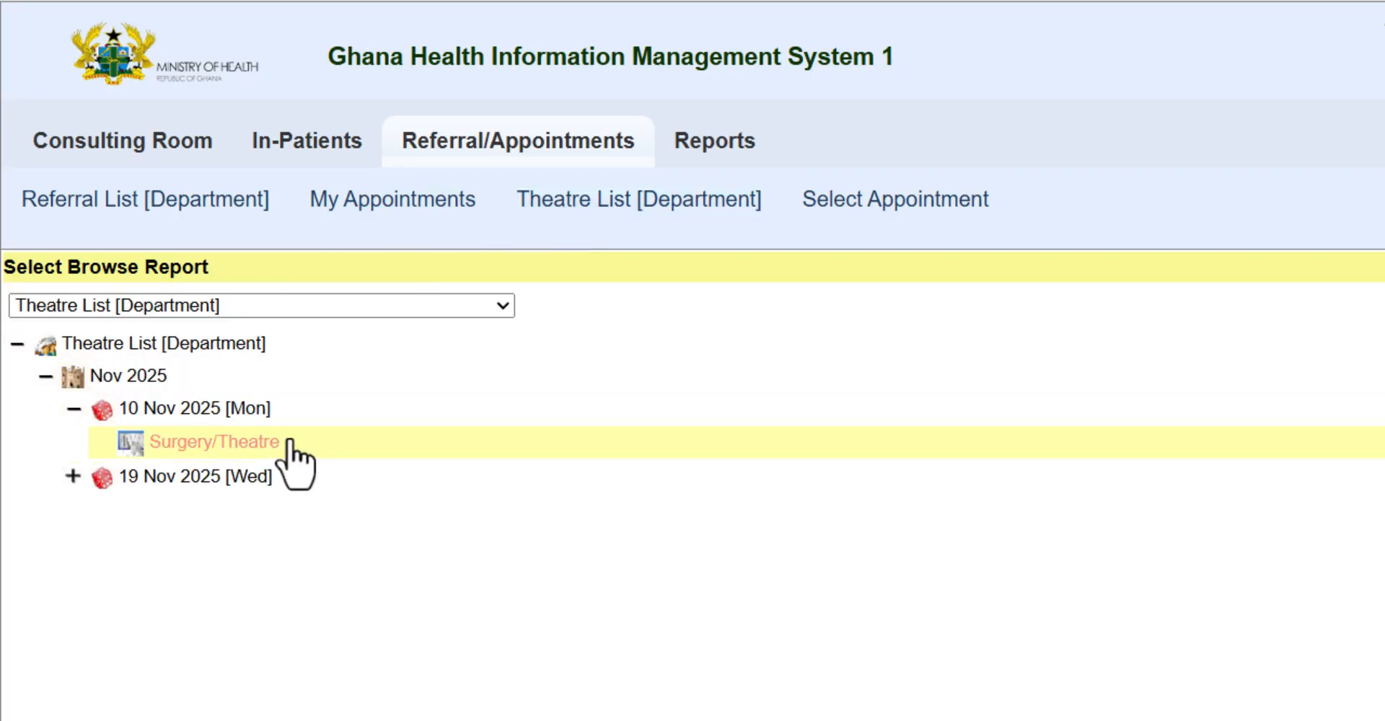
pyautogui.click(888, 209)
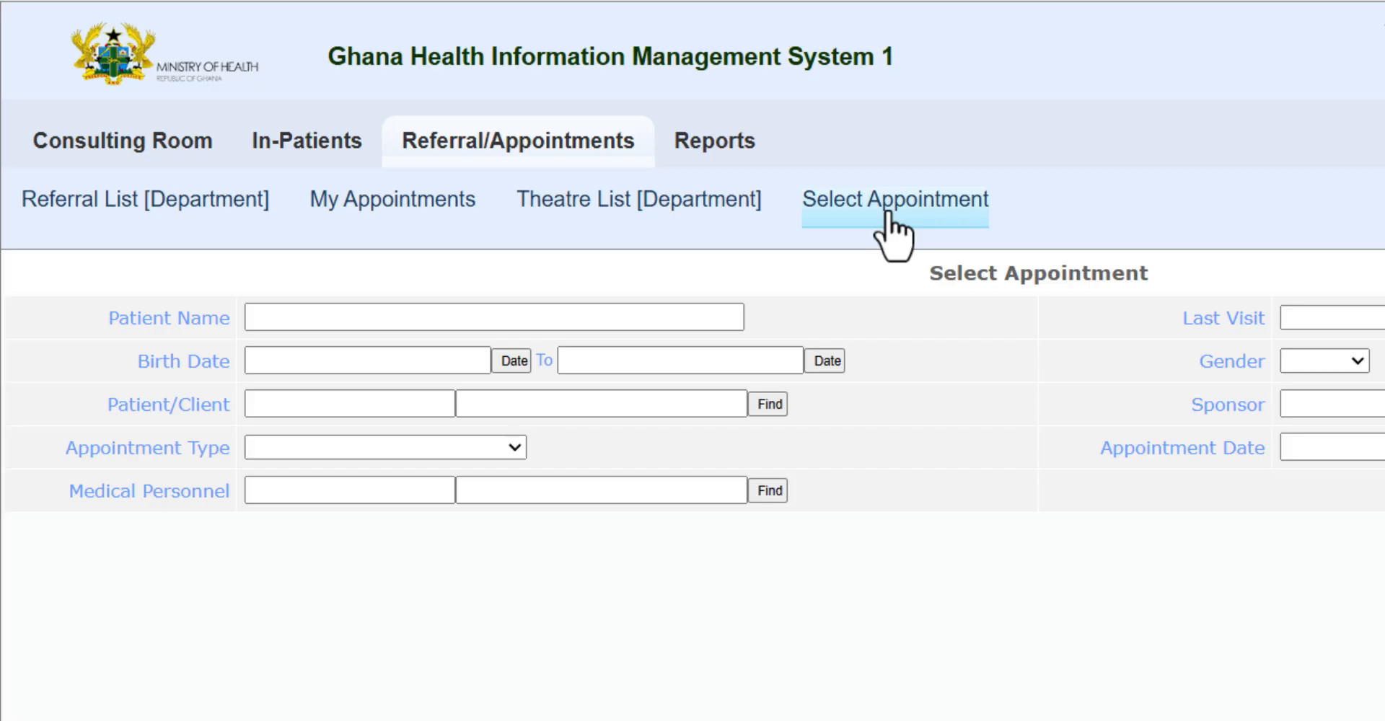
# Step: Open the Reports Dashboard and its Drug/Medical Item/Consumables Requisitions Dashboard report
pyautogui.moveTo(747, 148)
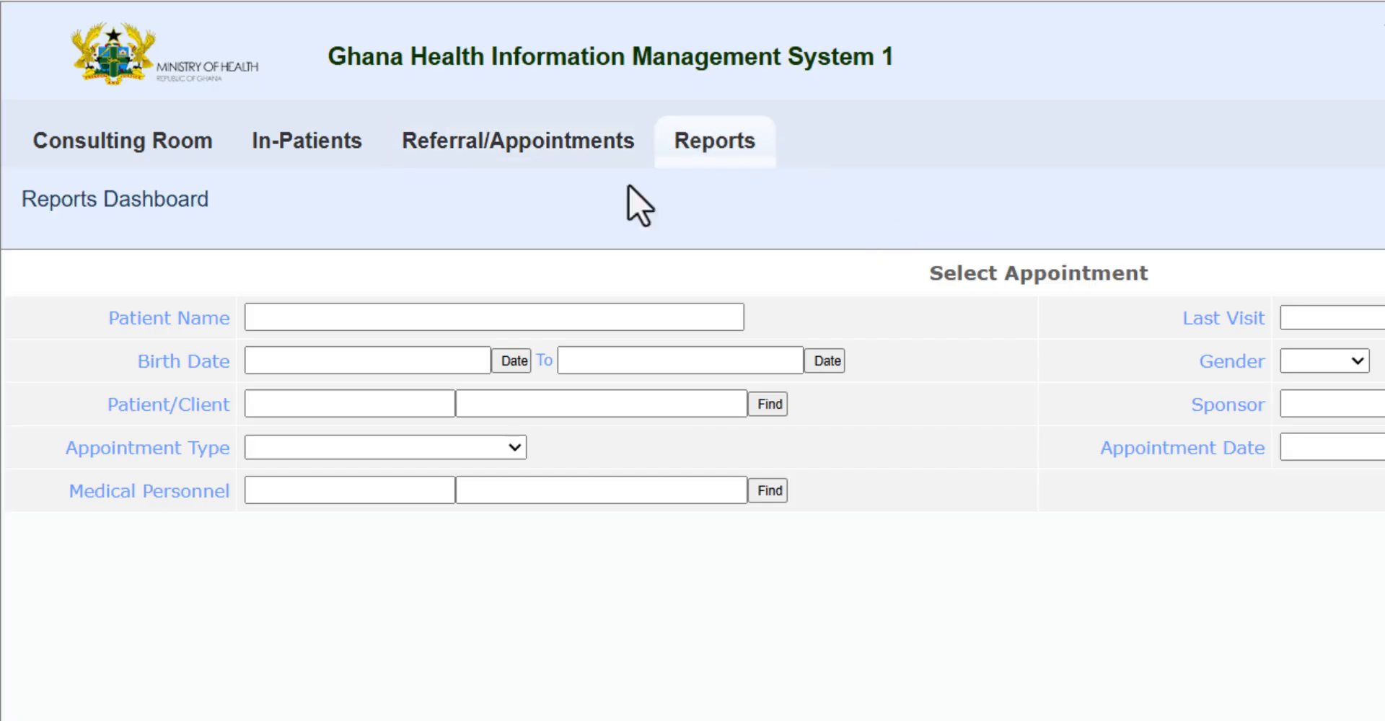
pyautogui.click(154, 203)
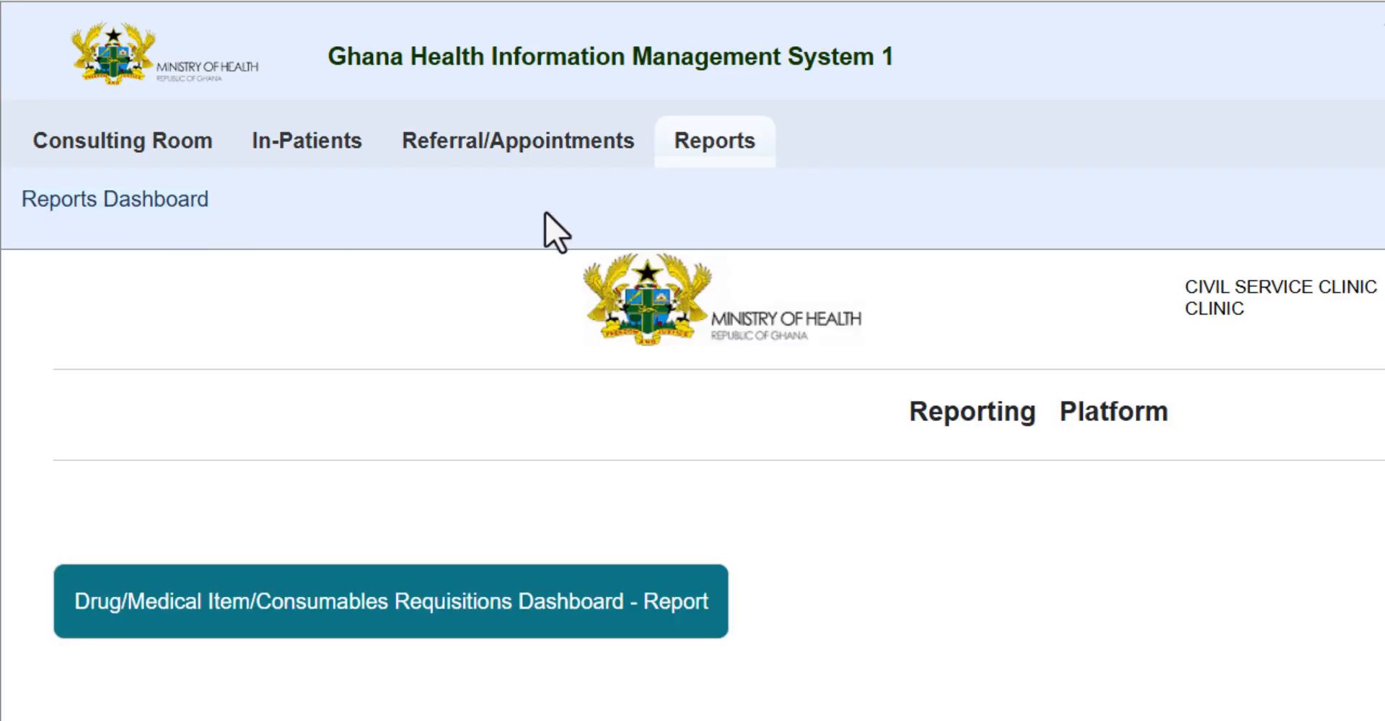
pyautogui.click(365, 570)
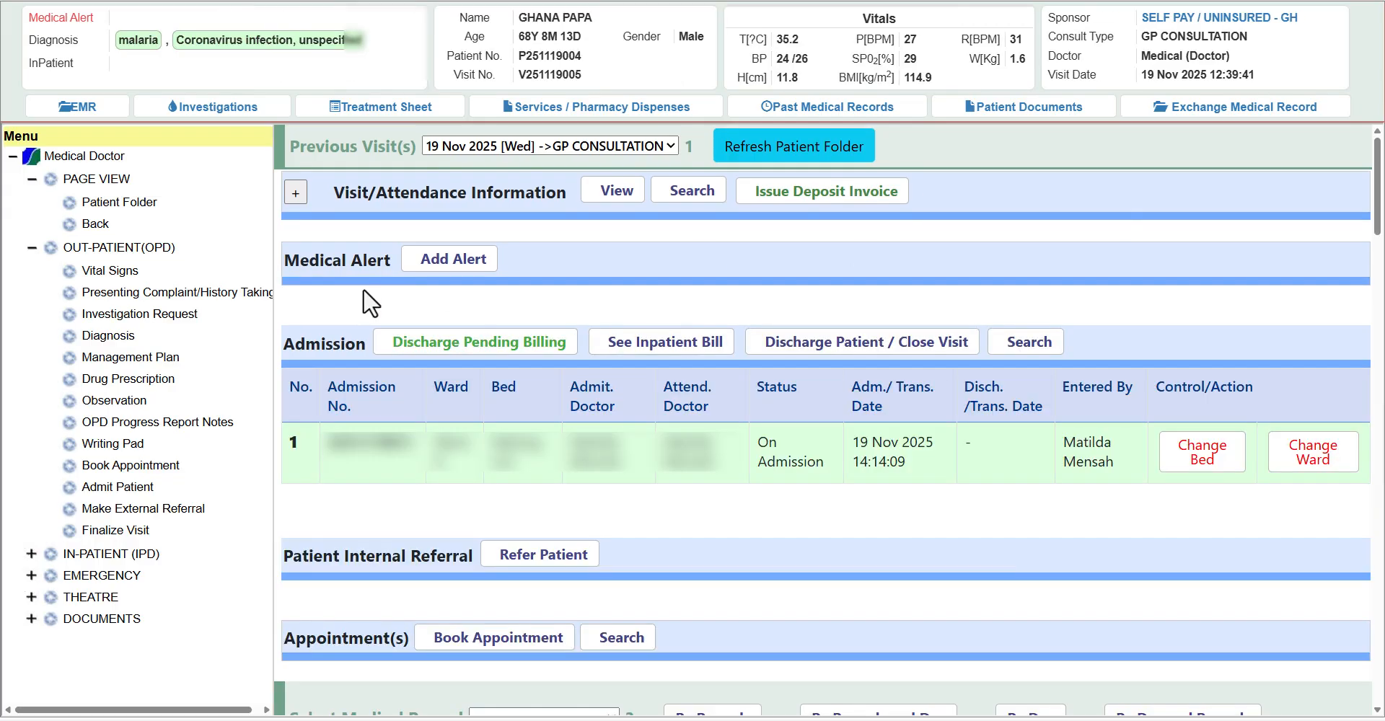
# Step: Examine the entries under the In-Patient, Emergency, Theatre and Documents sections of the patient folder's menu
pyautogui.click(32, 249)
pyautogui.click(32, 269)
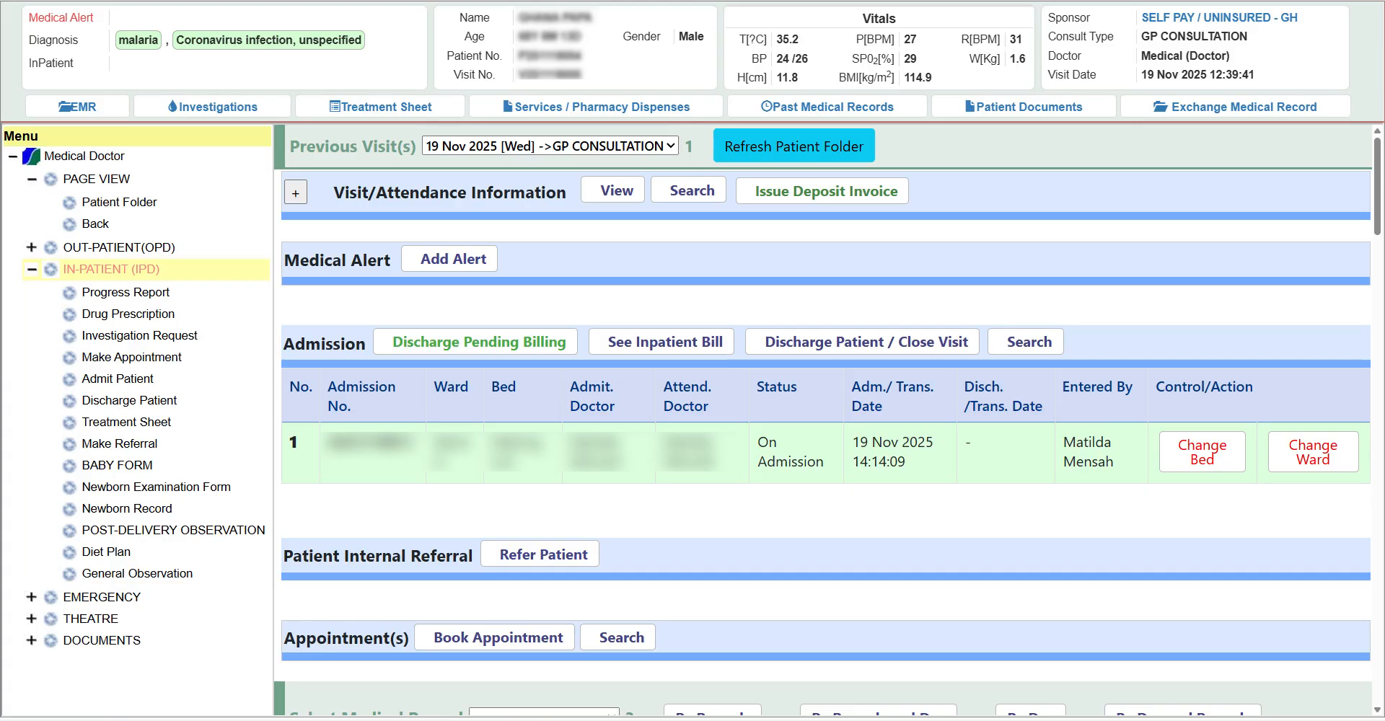
pyautogui.click(105, 269)
pyautogui.click(102, 290)
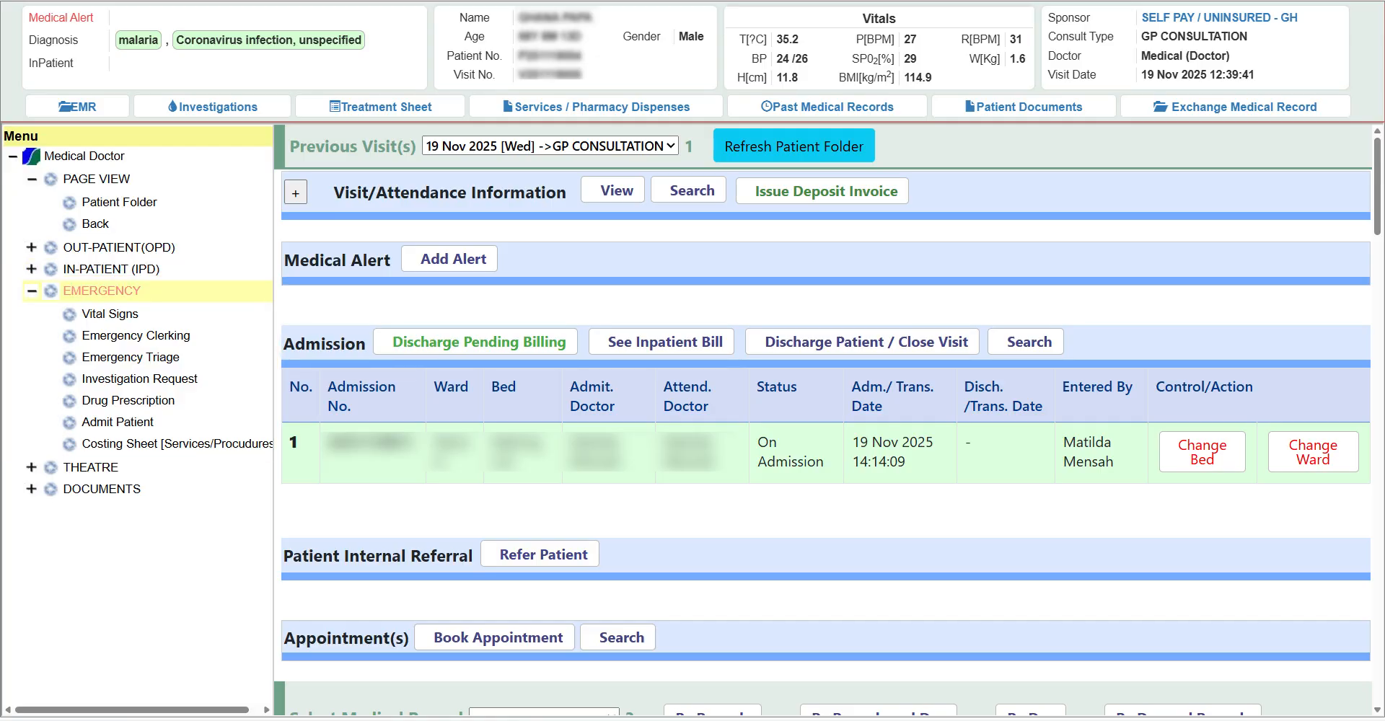
pyautogui.click(31, 291)
pyautogui.click(32, 312)
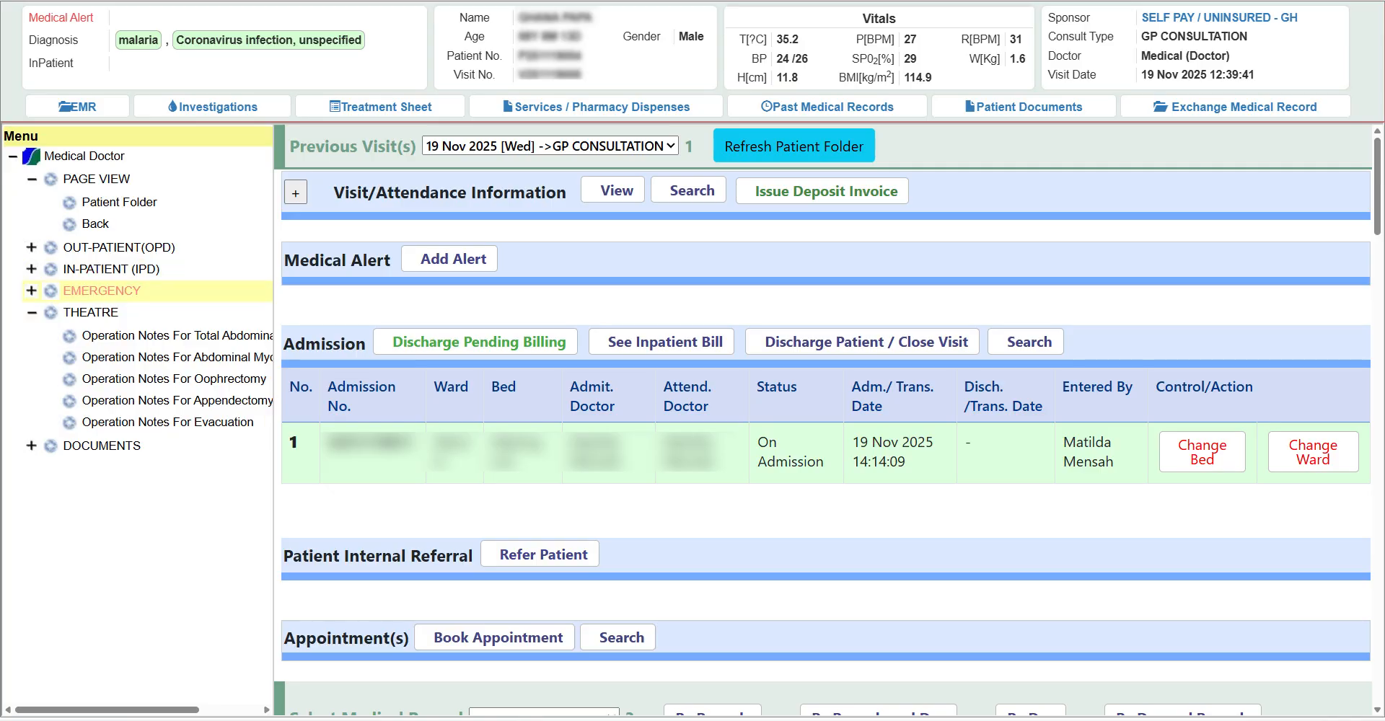
pyautogui.click(31, 312)
pyautogui.click(32, 334)
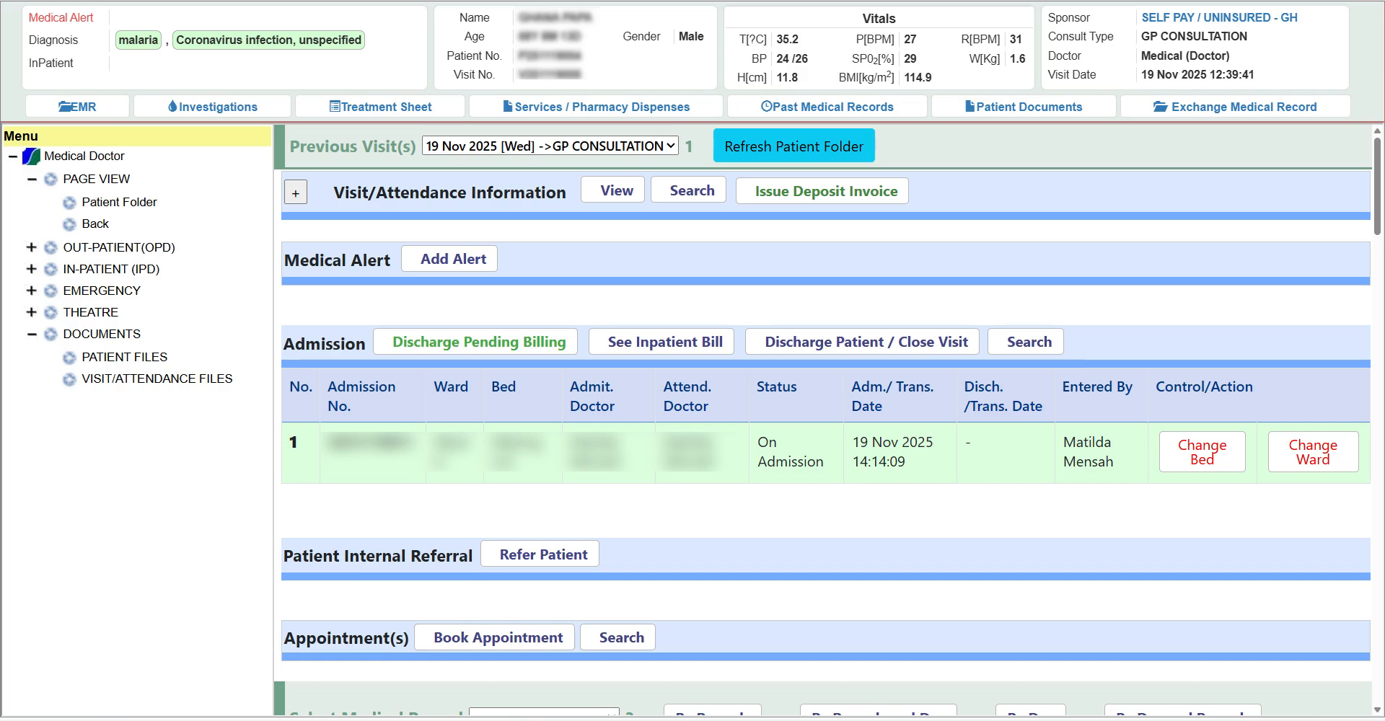
pyautogui.click(31, 334)
# Step: View the patient's vital signs in the out-patient section
pyautogui.click(31, 247)
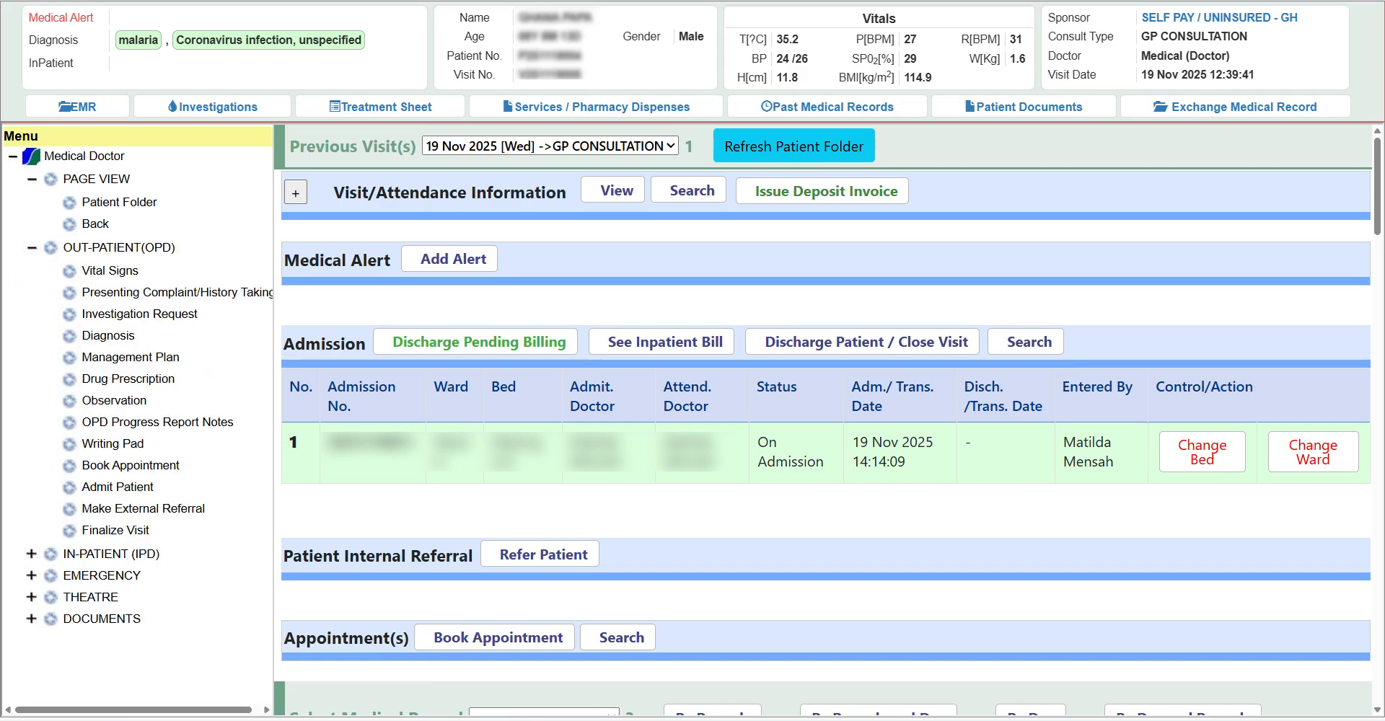
pyautogui.click(116, 271)
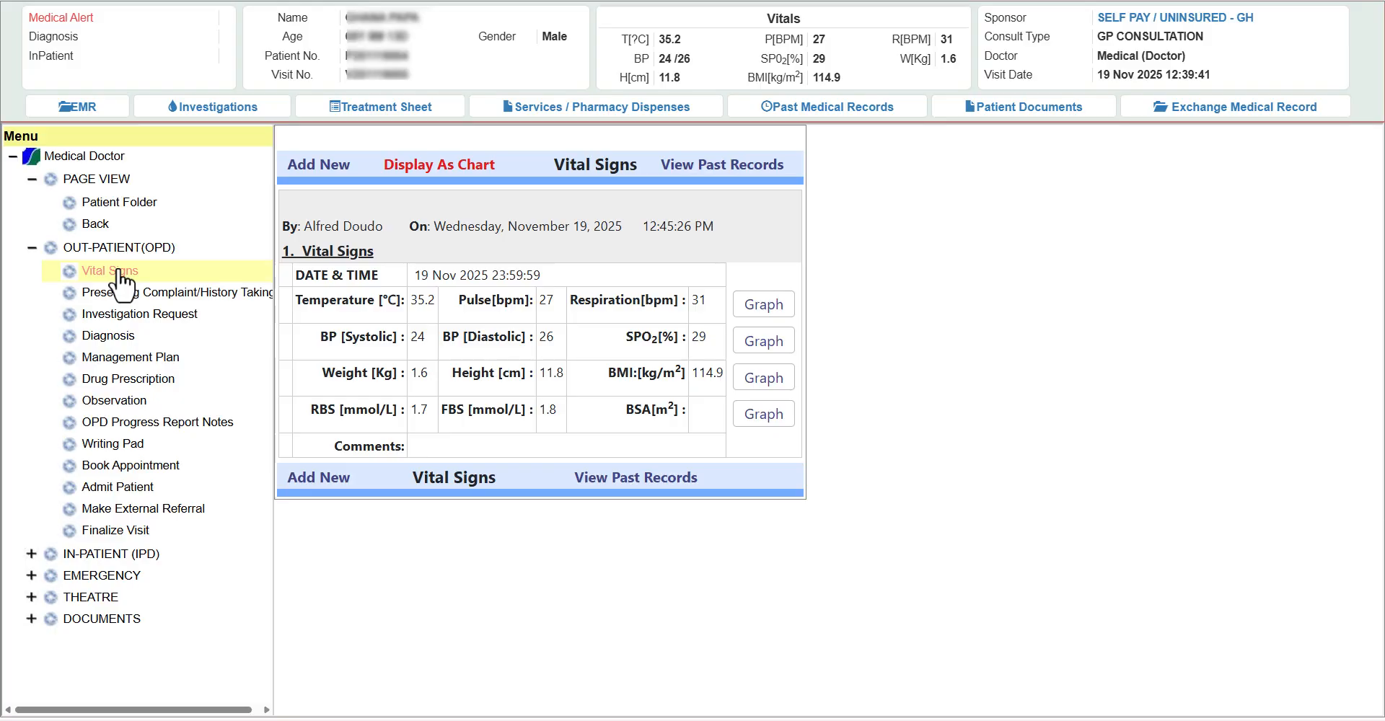
# Step: Start a new patient history record with presenting complaint "Cronic headache" and complaint history "Sore throat and sinus infections"
pyautogui.click(153, 294)
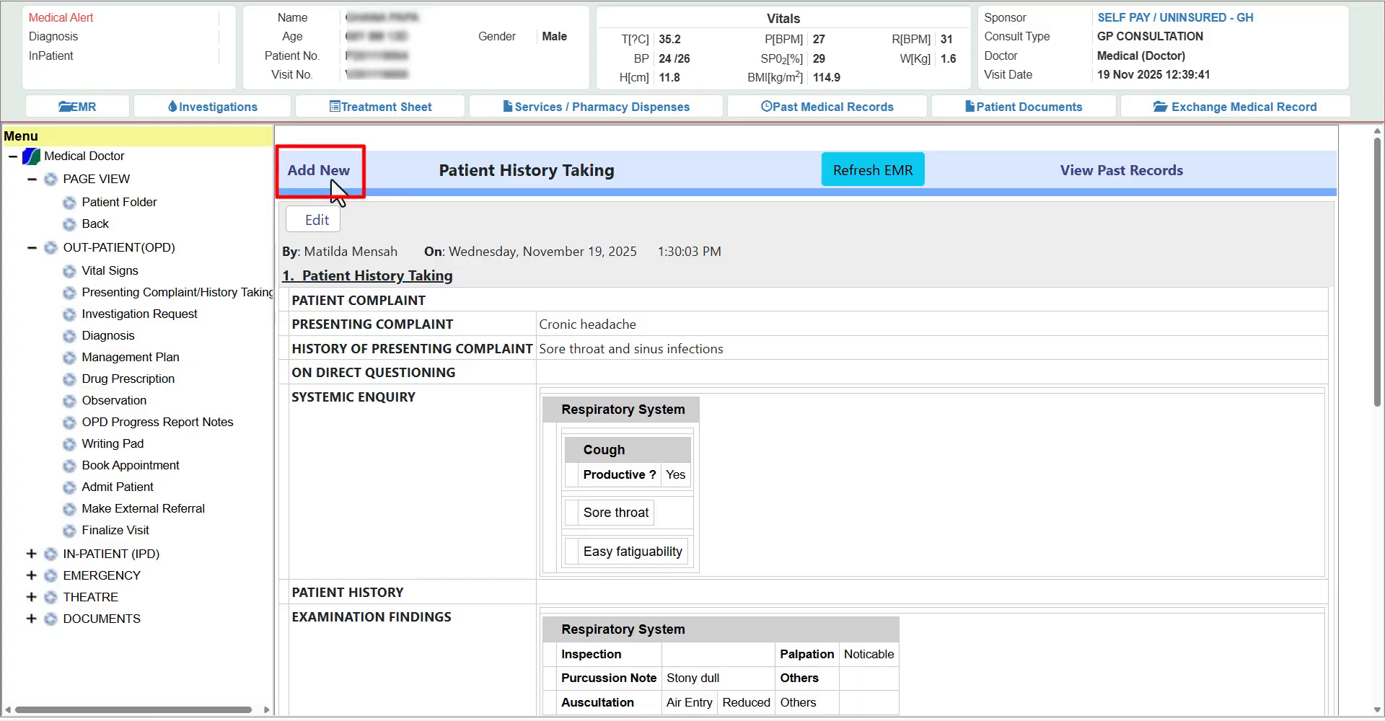
pyautogui.click(332, 189)
pyautogui.click(575, 210)
pyautogui.write('Cronic headache')
pyautogui.click(581, 274)
pyautogui.write('Sore t')
pyautogui.click(757, 324)
pyautogui.click(640, 269)
pyautogui.write('hroat and sinus infections')
# Step: Record the respiratory systemic enquiry as a productive cough, sore throat and easy fatiguability
pyautogui.click(548, 401)
pyautogui.scroll(-1, 649, 433)
pyautogui.click(571, 393)
pyautogui.click(714, 439)
pyautogui.scroll(-2, 692, 419)
pyautogui.click(570, 377)
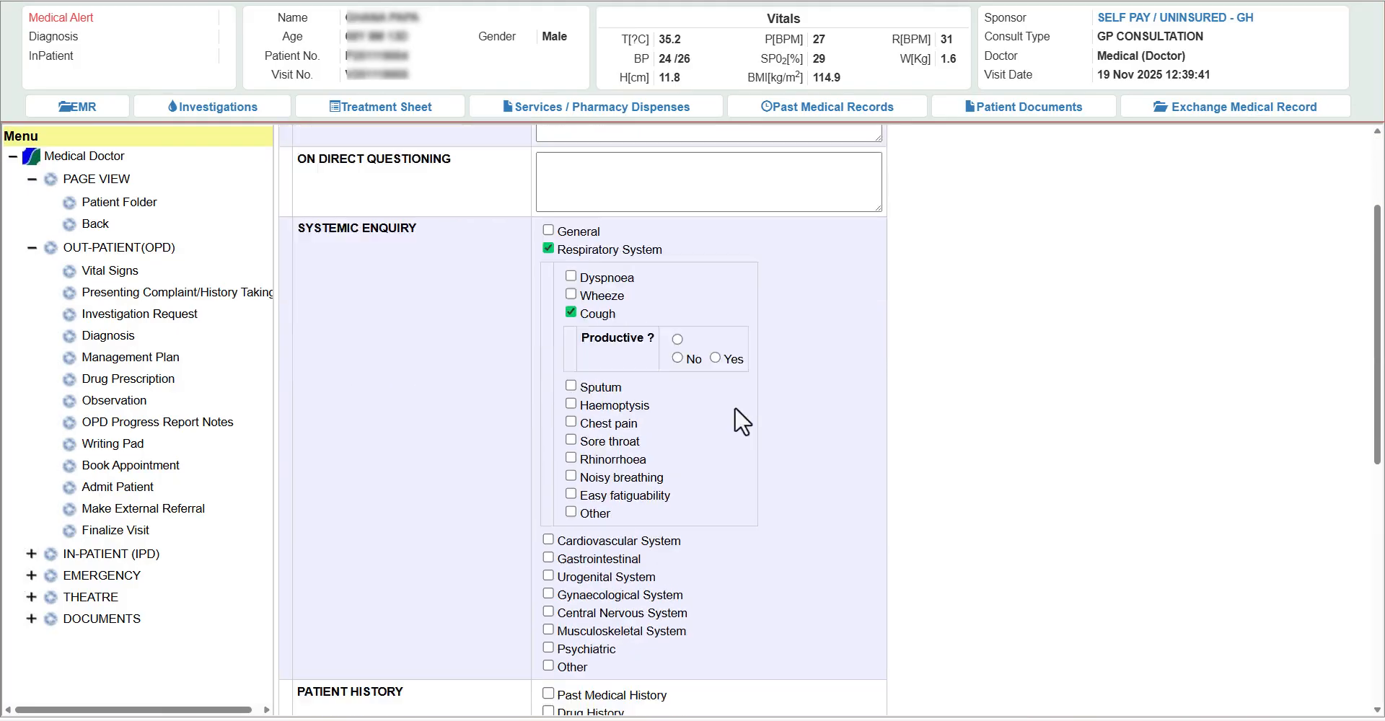
pyautogui.scroll(-2, 689, 382)
pyautogui.click(570, 340)
# Step: Record the respiratory examination findings with palpation "Noticable", percussion note Stony dull and air entry Reduced
pyautogui.scroll(-5, 723, 340)
pyautogui.click(548, 323)
pyautogui.click(548, 323)
pyautogui.click(548, 359)
pyautogui.click(1036, 390)
pyautogui.write('Noticable')
pyautogui.click(751, 464)
pyautogui.click(758, 527)
# Step: Enable a final/confirmed diagnosis, search diseases for "coronaviru" and add "Coronavirus infection, unspecified"
pyautogui.scroll(-3, 898, 426)
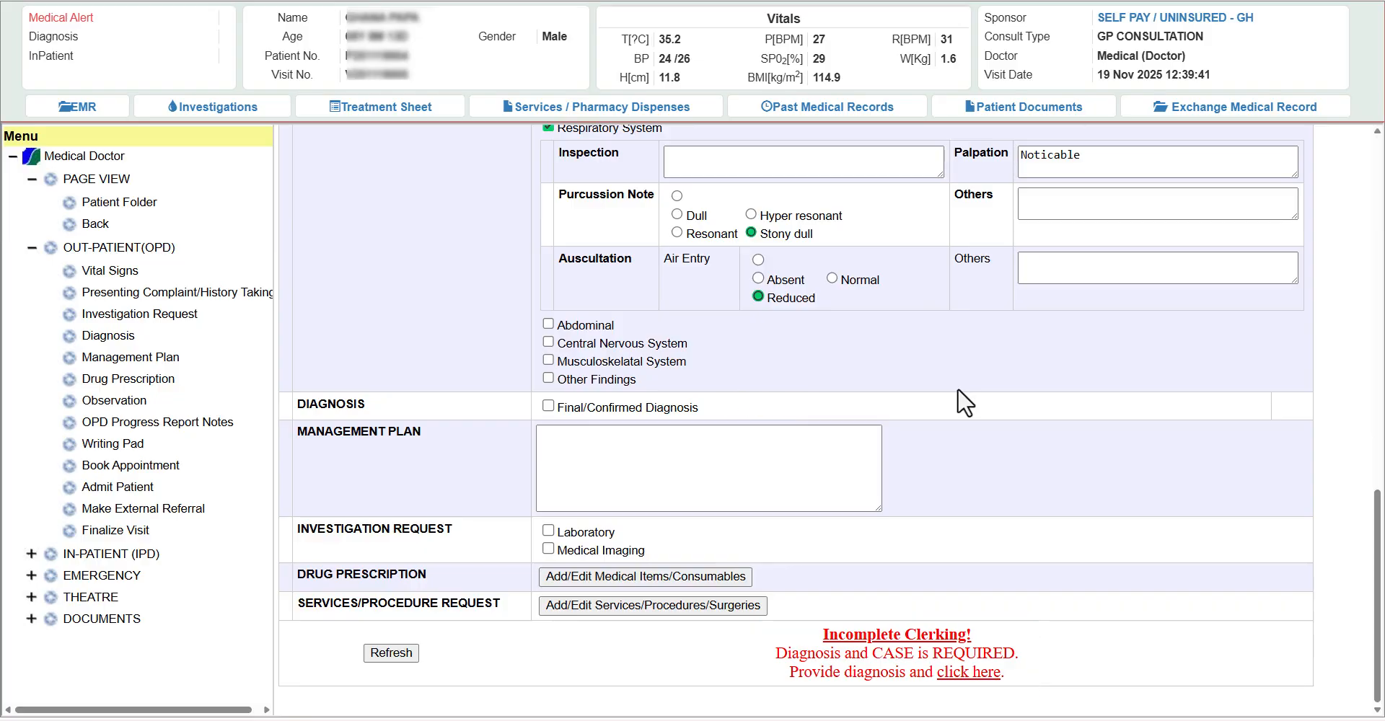
pyautogui.click(548, 406)
pyautogui.click(642, 437)
pyautogui.write('corona')
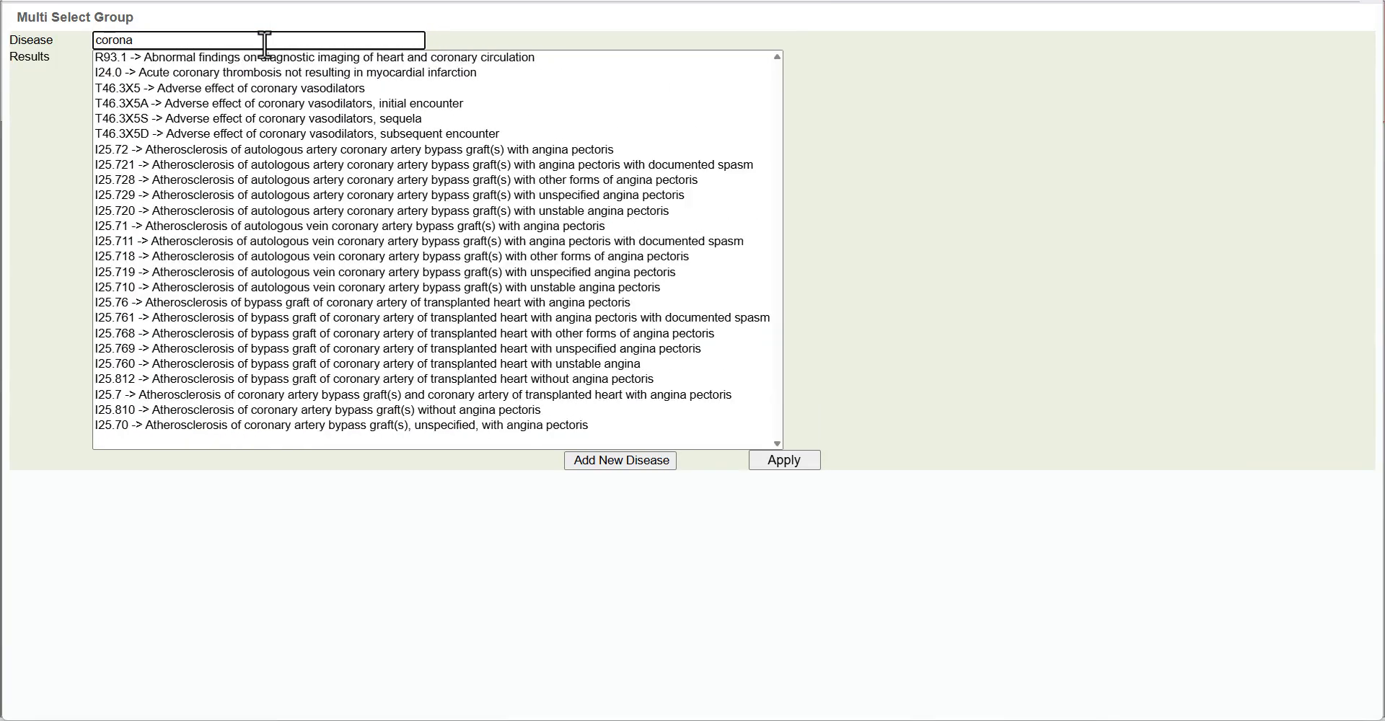
pyautogui.write('viru')
pyautogui.click(272, 72)
# Step: Set the coronavirus entry to Provisional Diagnosis and Newly Diagnosed, with the detail "Will perform investigations for confirmation"
pyautogui.click(457, 174)
pyautogui.click(498, 225)
pyautogui.click(785, 176)
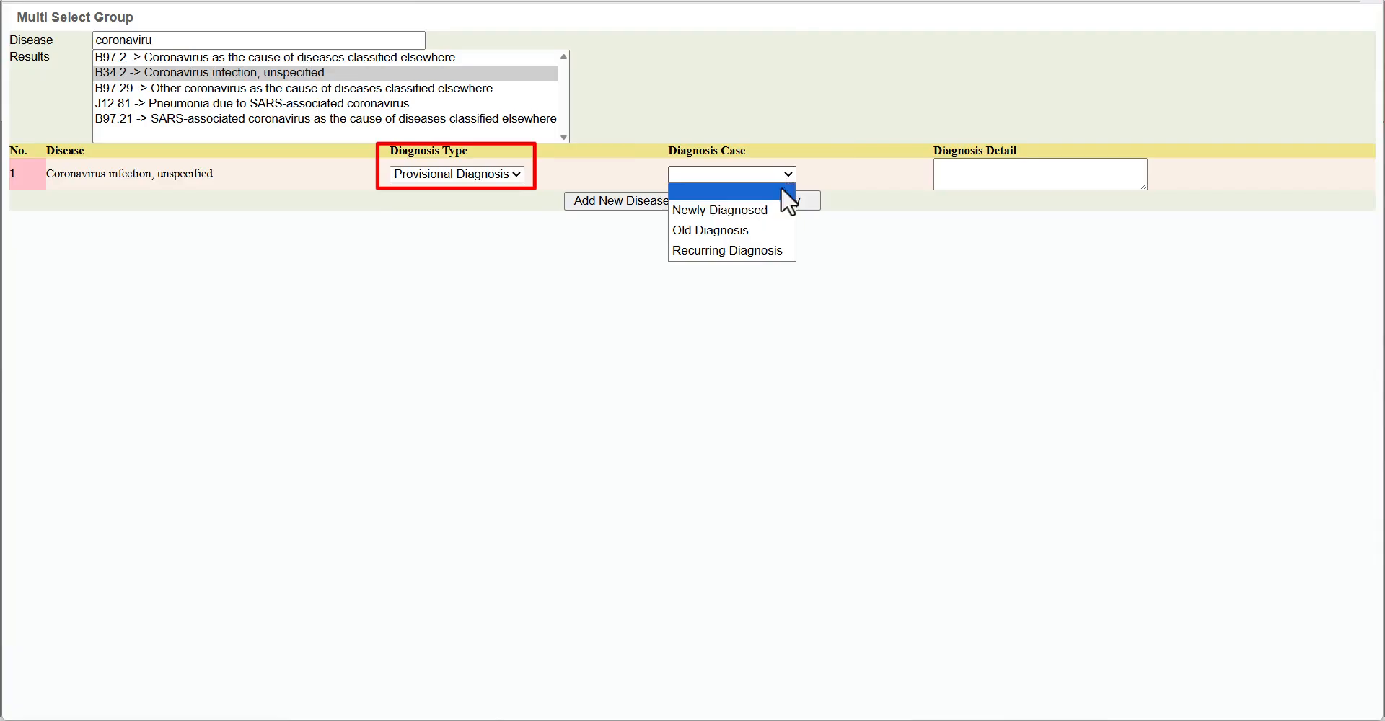
pyautogui.click(779, 208)
pyautogui.click(959, 171)
pyautogui.write('Will perform investigations for confirmation')
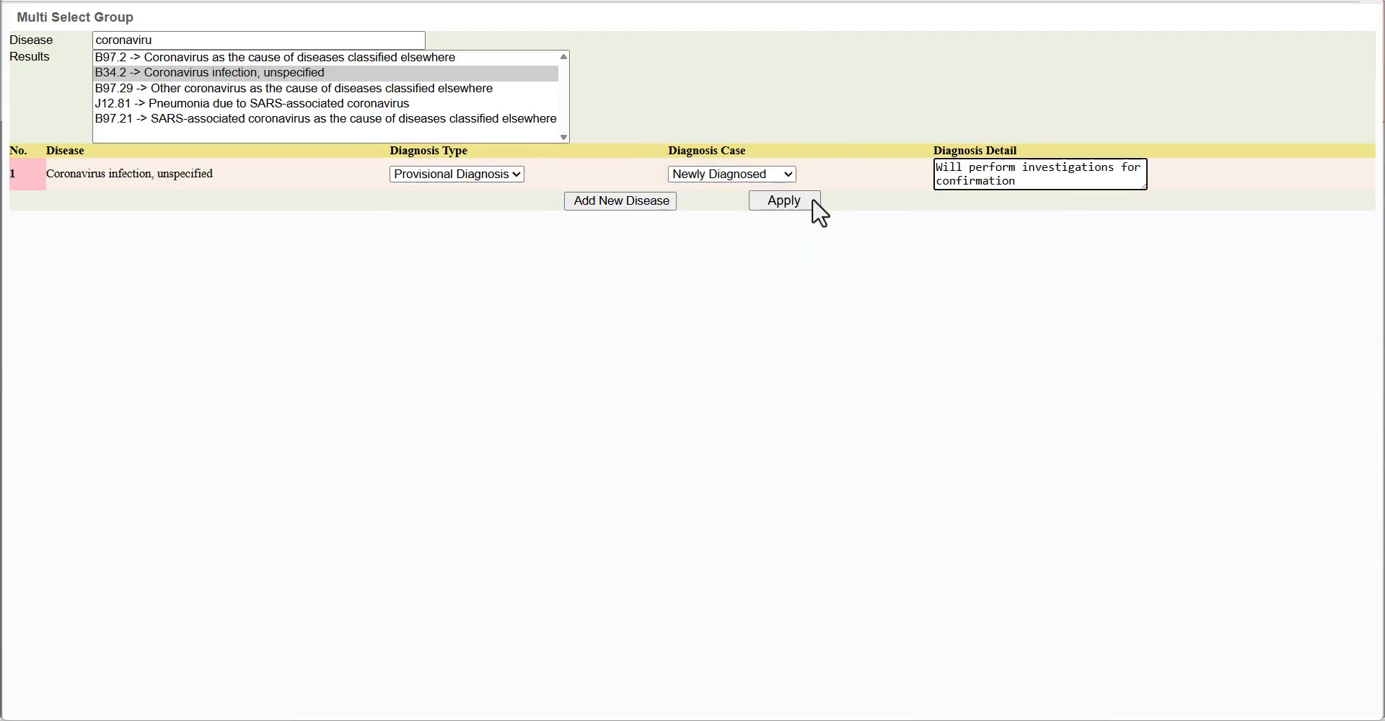
# Step: Add malaria (D000003) as a Provisional Diagnosis with case Recurring Diagnosis, and apply the disease list
pyautogui.doubleClick(173, 37)
pyautogui.write('malaria')
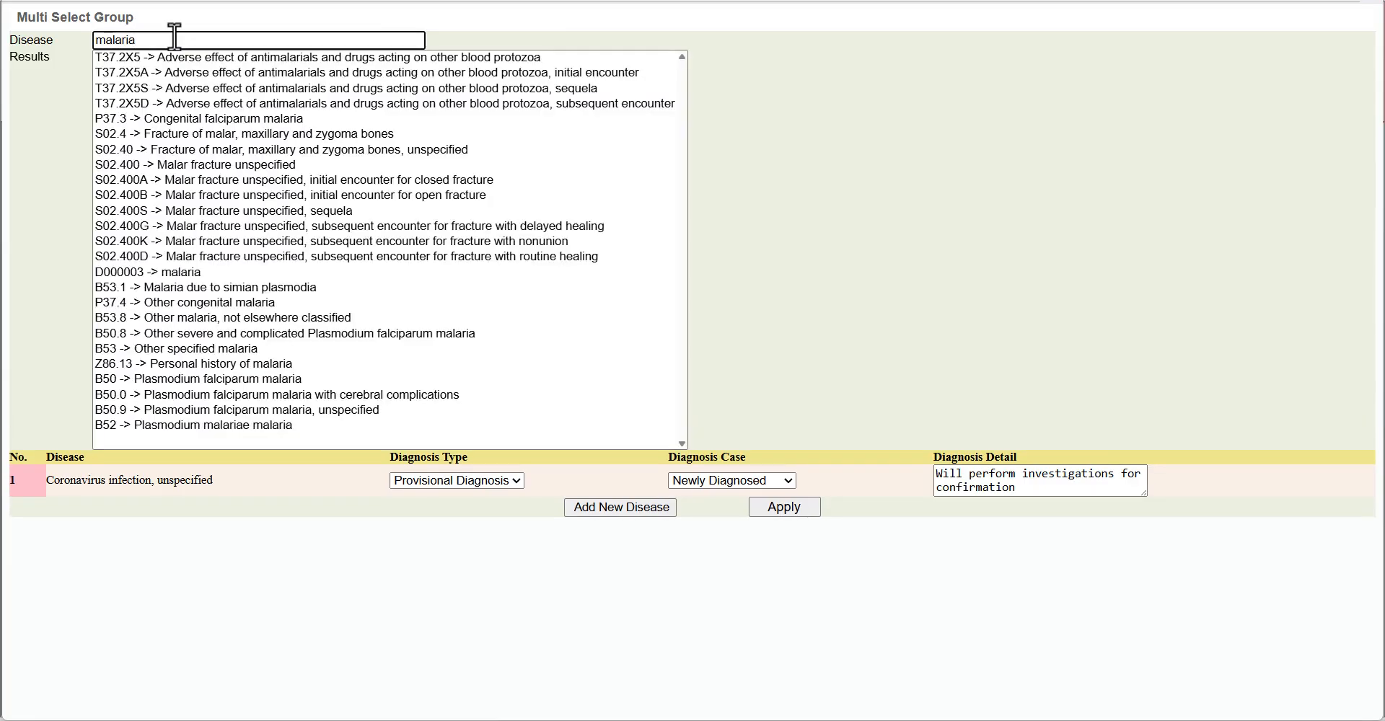
pyautogui.click(191, 134)
pyautogui.click(516, 513)
pyautogui.click(447, 569)
pyautogui.click(772, 513)
pyautogui.click(774, 571)
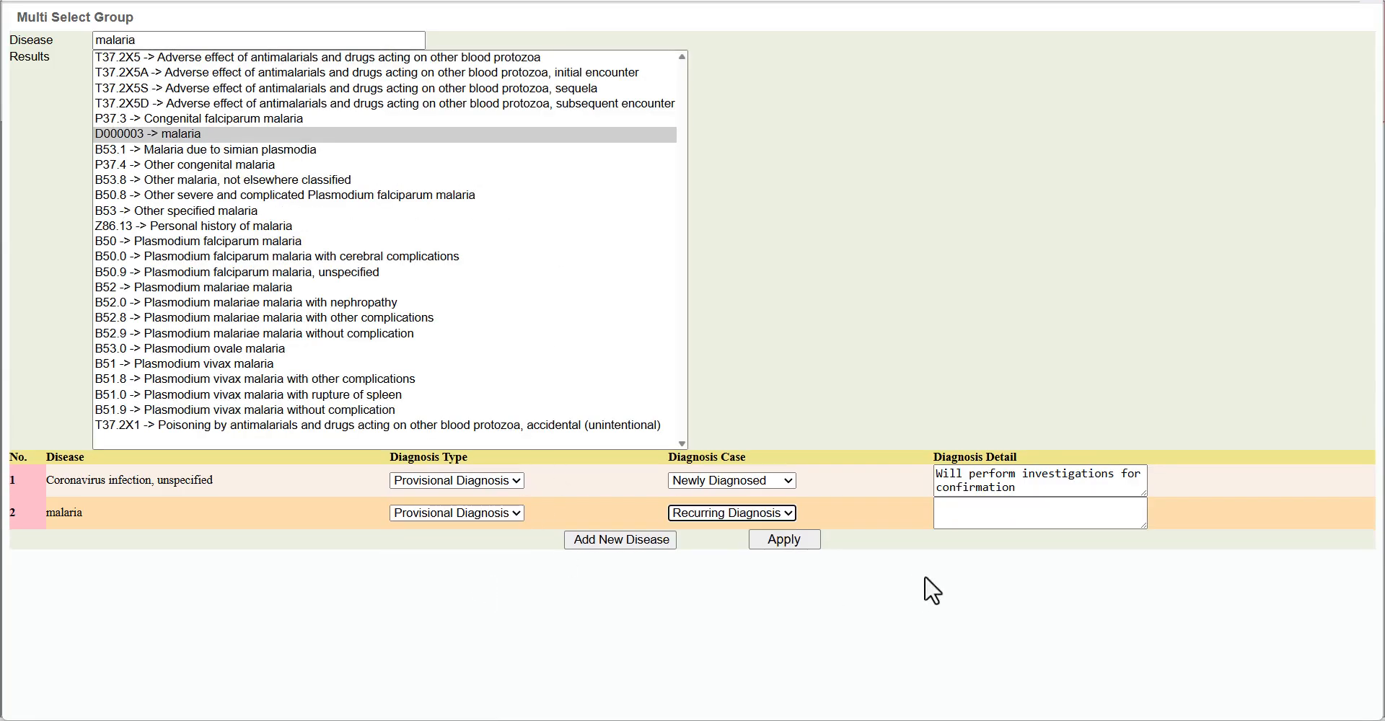
pyautogui.click(784, 543)
# Step: Enter "Admit pending investigations" as the management plan
pyautogui.scroll(-2, 988, 545)
pyautogui.click(747, 482)
pyautogui.write('Will admit pending investigations')
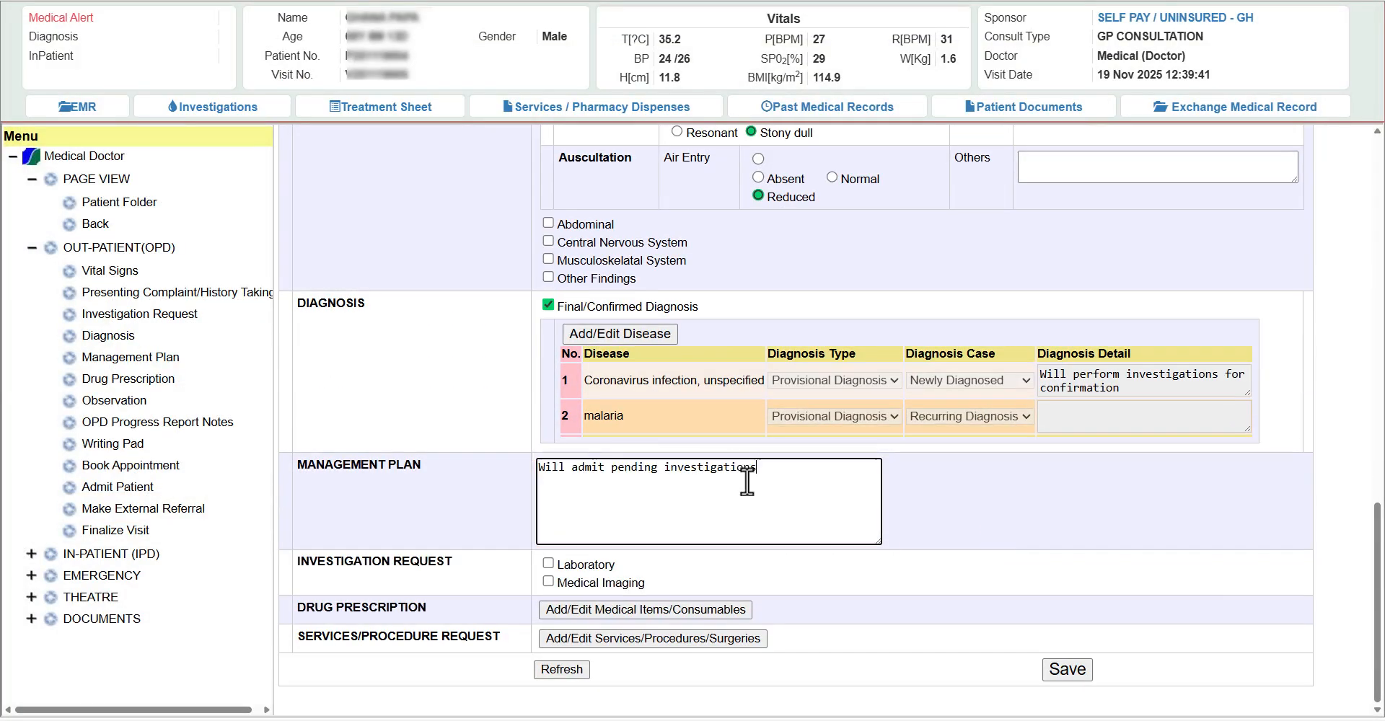
pyautogui.moveTo(573, 467); pyautogui.dragTo(538, 467)
pyautogui.write('A')
pyautogui.click(930, 527)
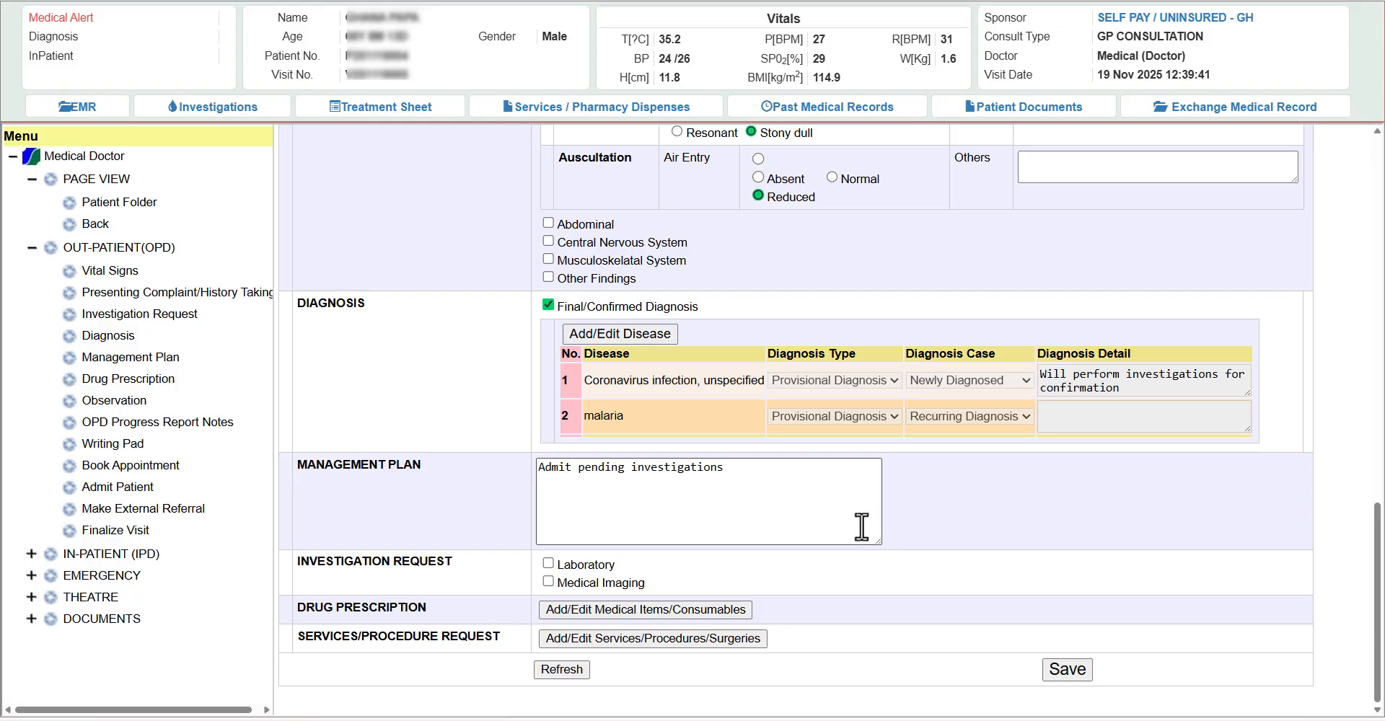
# Step: Enable a laboratory investigation request, search for "fbc" and add FULL BLOOD COUNT[FBC]
pyautogui.click(548, 563)
pyautogui.scroll(-1, 966, 527)
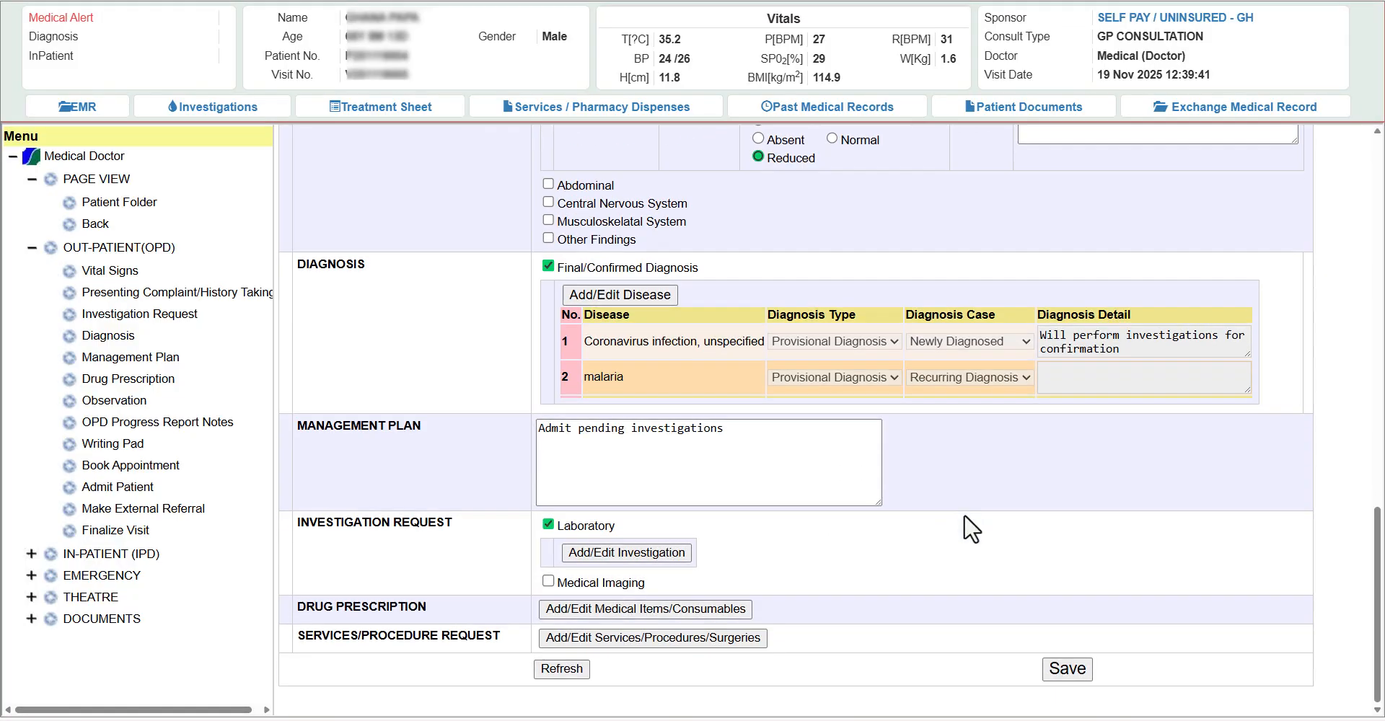
pyautogui.click(664, 553)
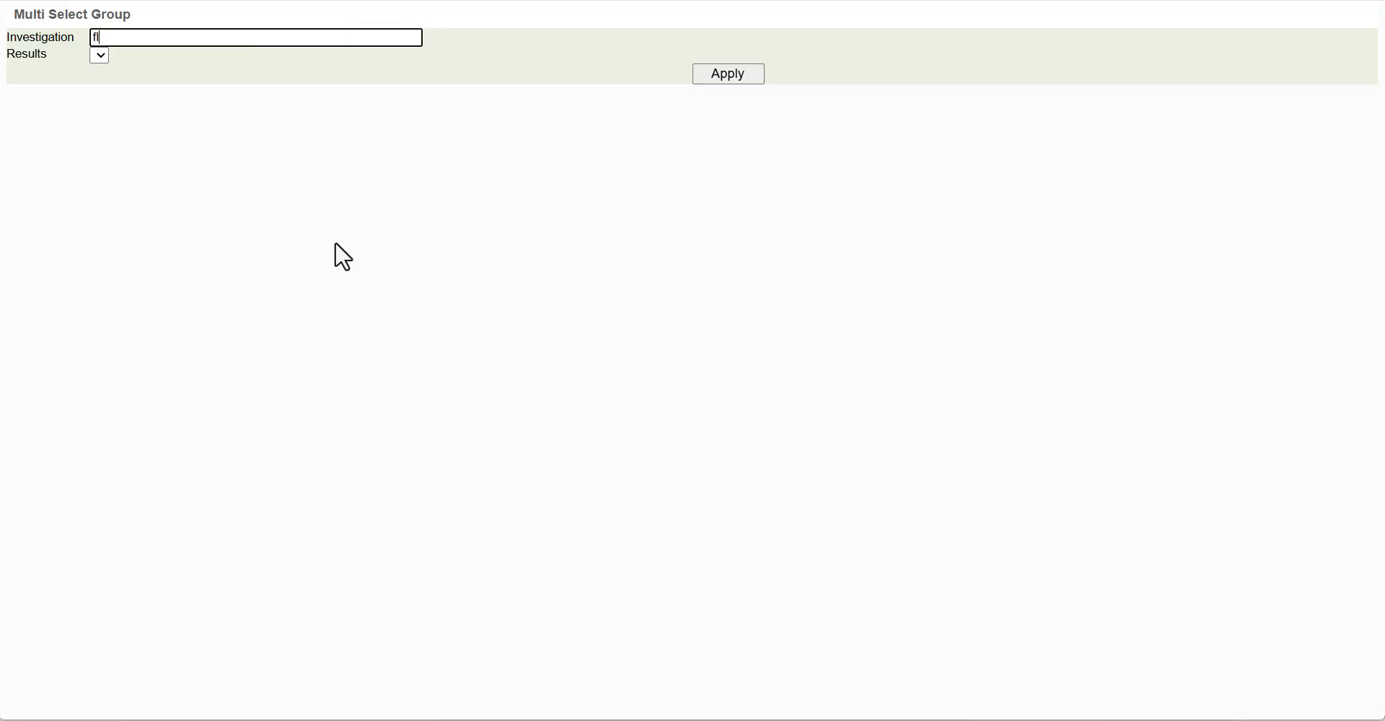
pyautogui.write('fbc')
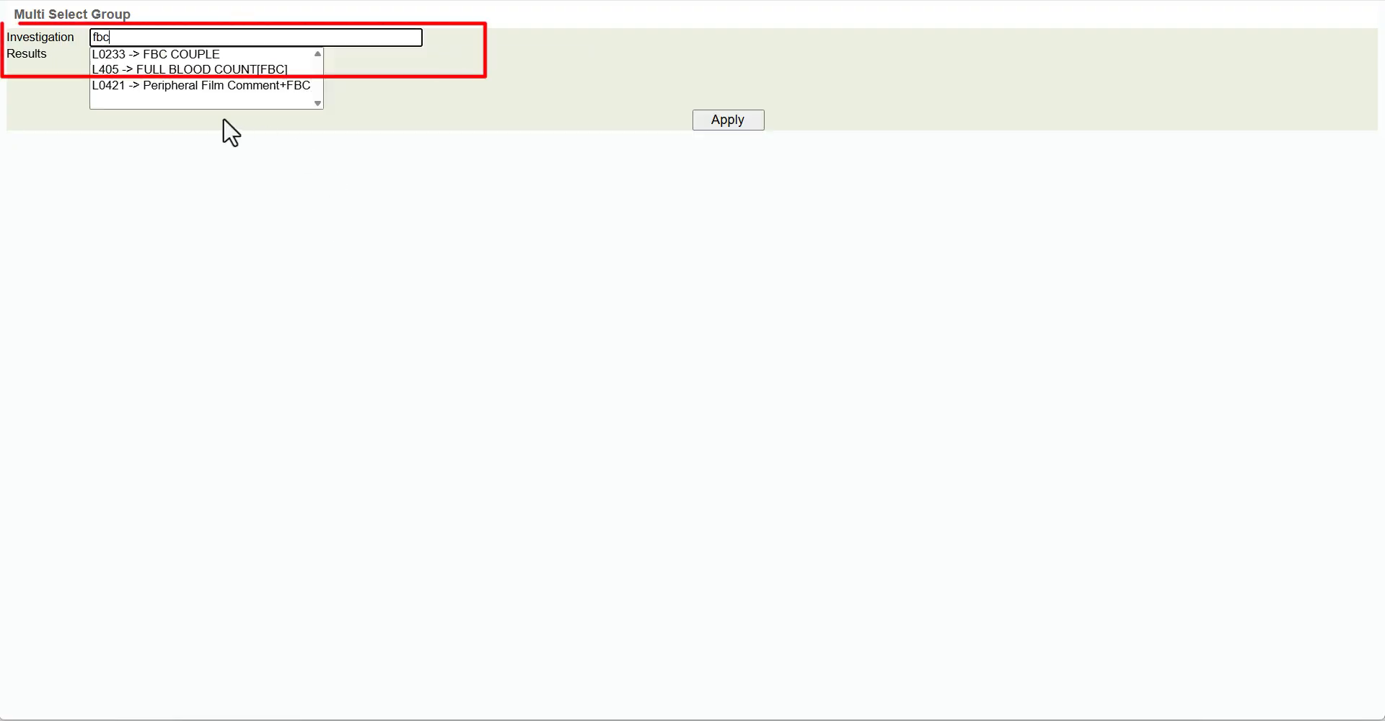
pyautogui.click(224, 70)
# Step: Search the investigations for "mala" and add BF FOR MALARIA to the request
pyautogui.doubleClick(173, 34)
pyautogui.write('mala')
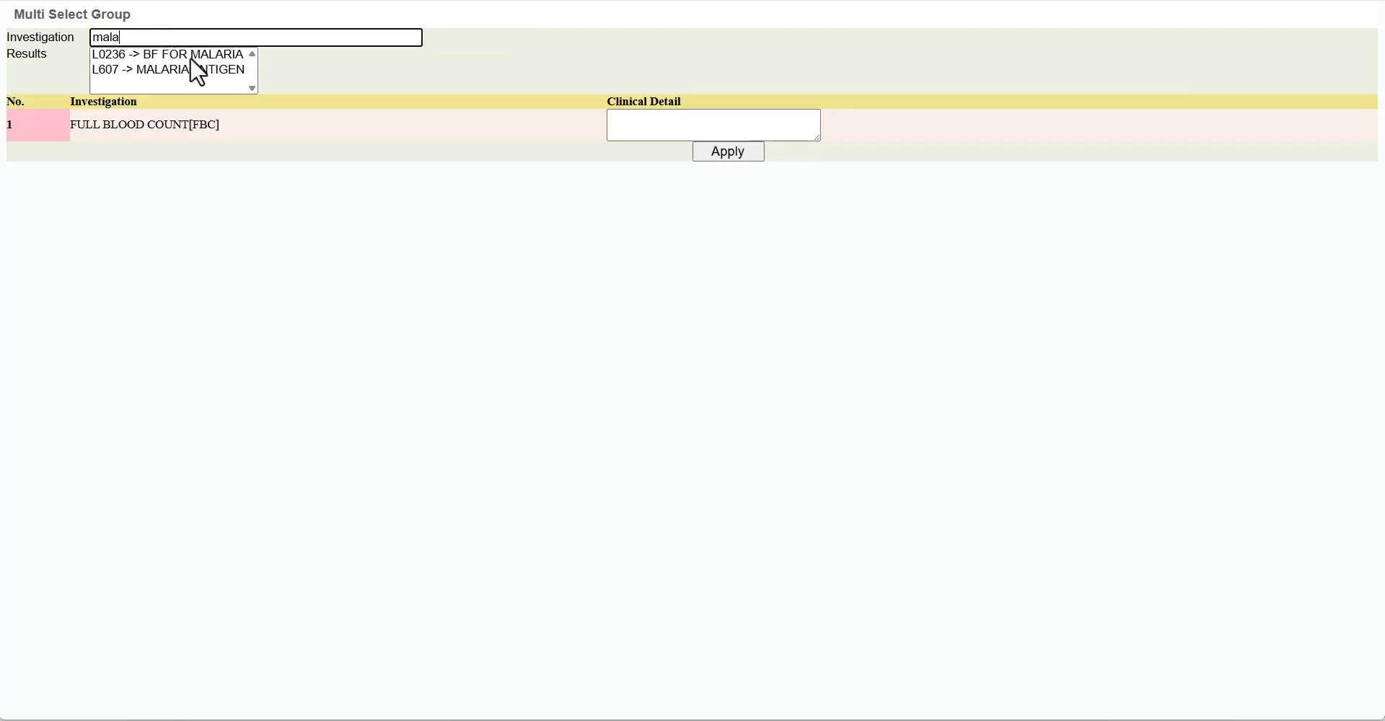
pyautogui.click(189, 56)
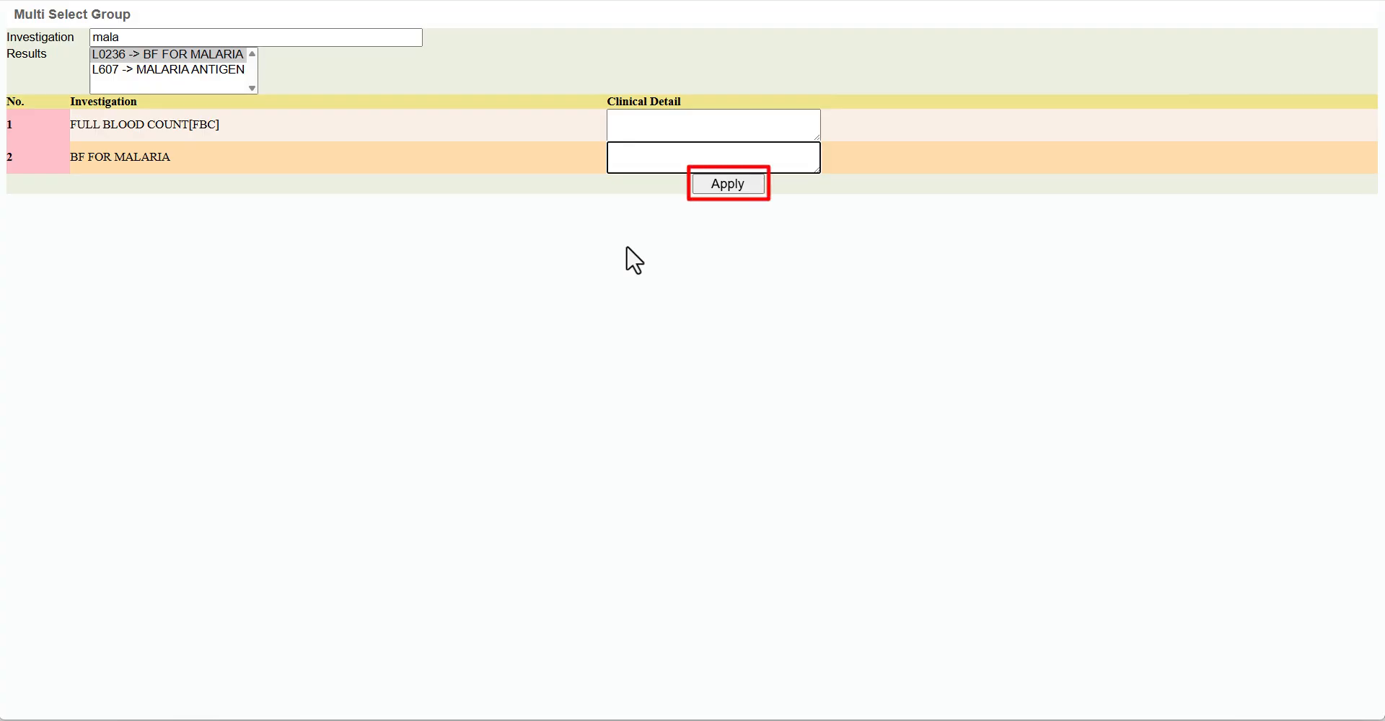
# Step: Apply the laboratory request list containing FULL BLOOD COUNT[FBC] and BF FOR MALARIA
pyautogui.click(713, 304)
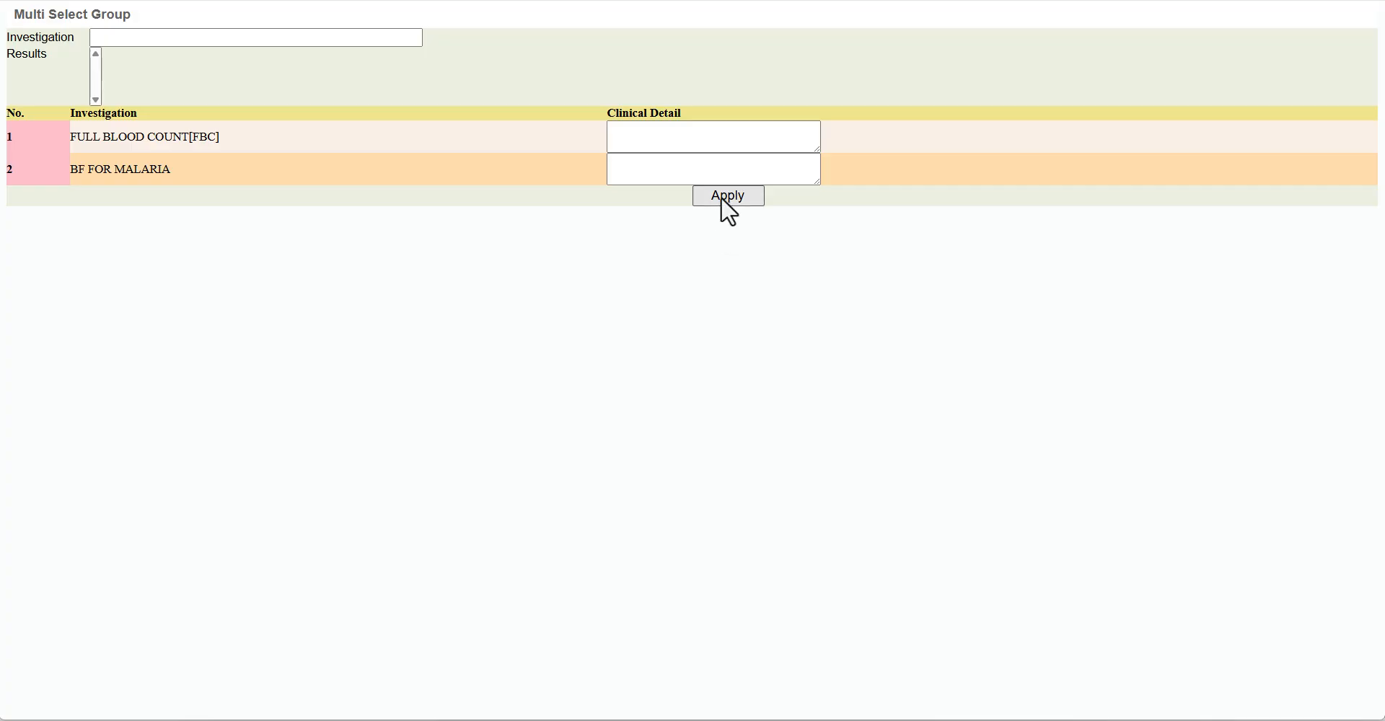
pyautogui.click(722, 201)
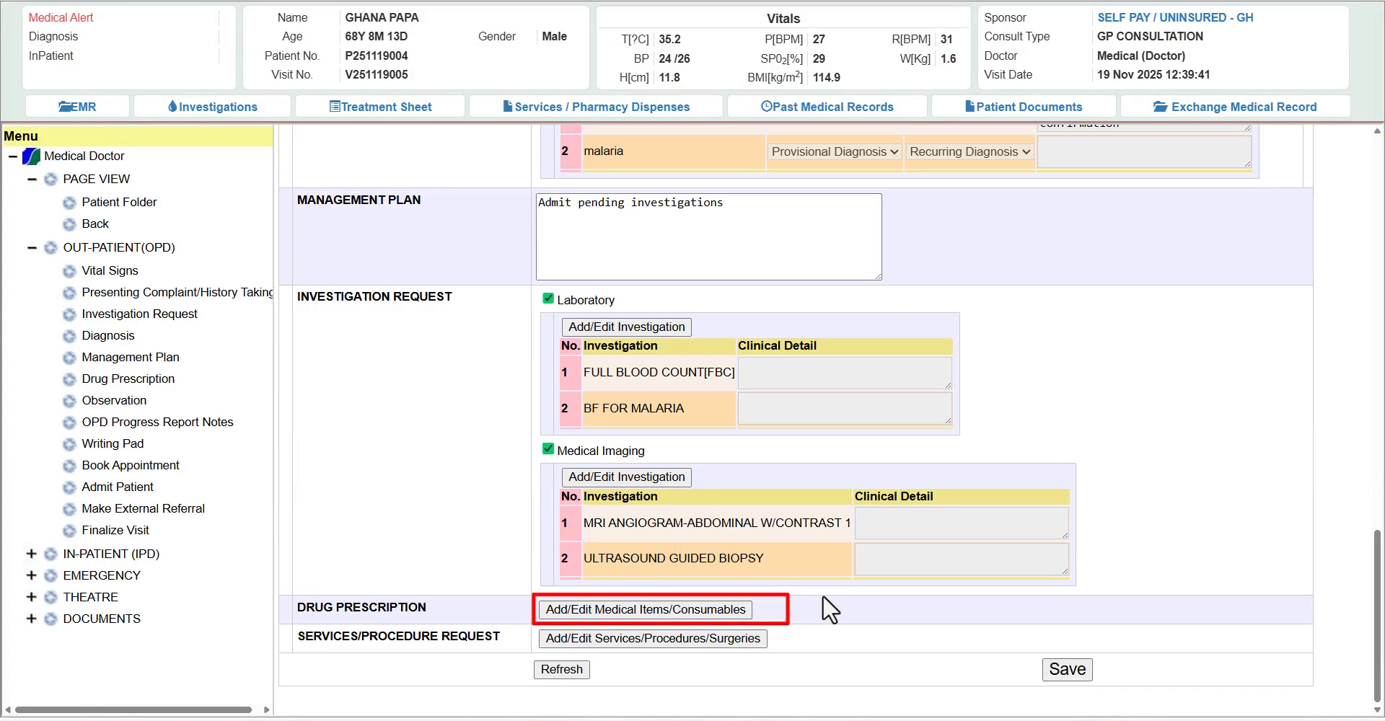
# Step: Search the medical items for "ibu" and add IBUPROFEN (MOTRIN) 100MG/5ML SUSP and IBUPROFEN SYRUP (CALPROFEN) to the drug prescription
pyautogui.click(711, 607)
pyautogui.write('ibu')
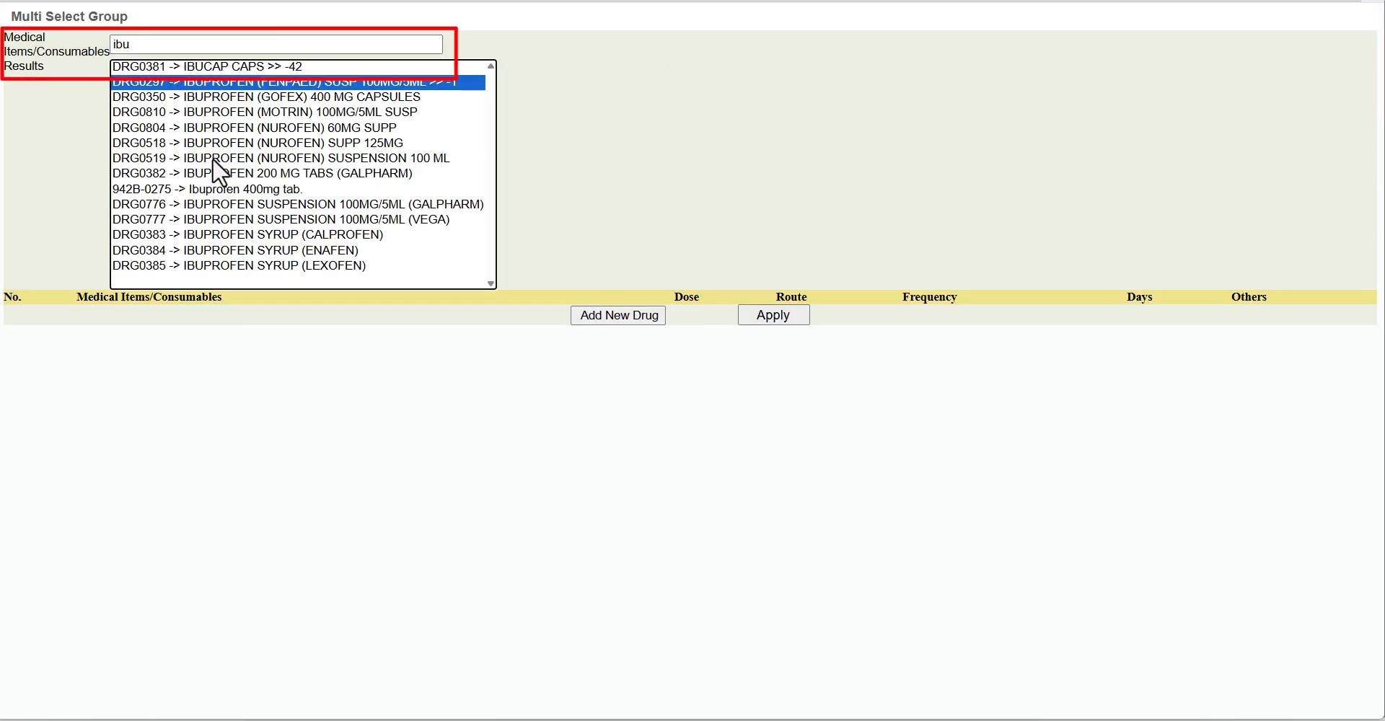
pyautogui.click(224, 112)
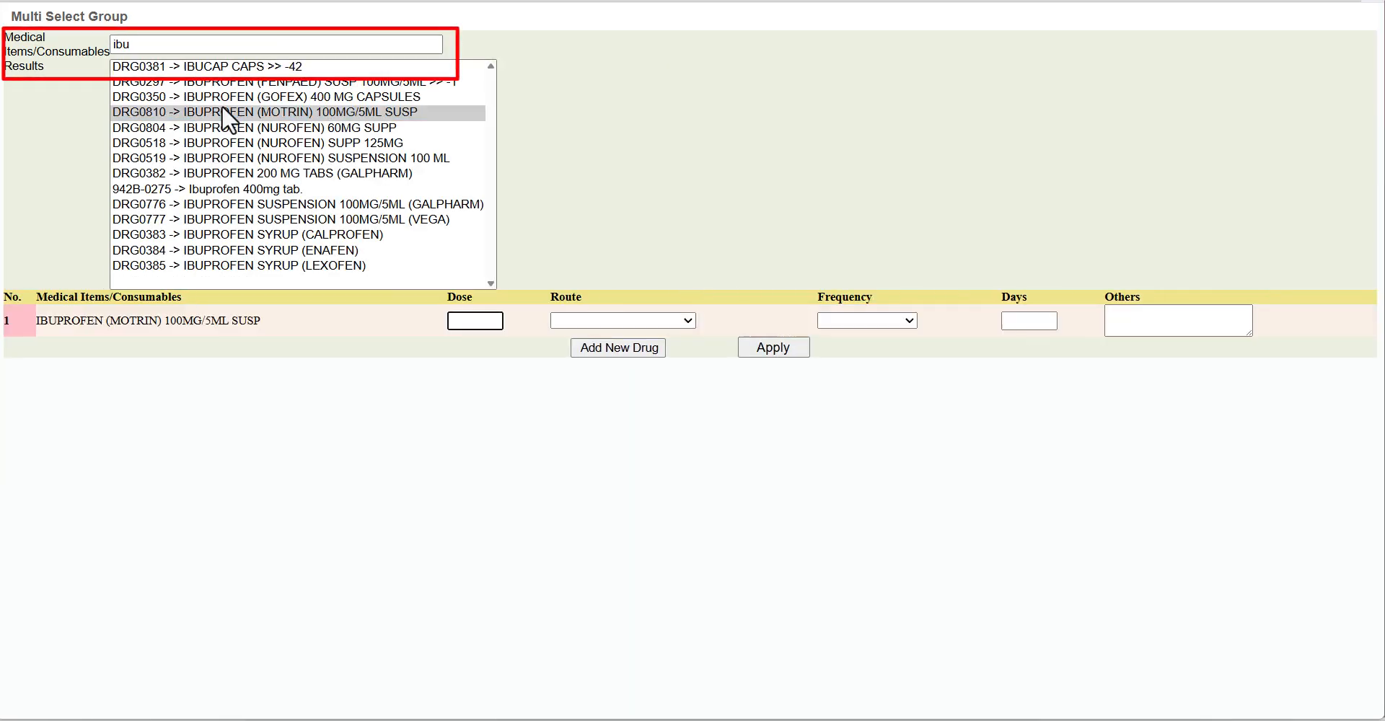
pyautogui.click(231, 235)
# Step: Prescribe the IBUPROFEN (MOTRIN) suspension at dose 2, route Oral, frequency 12 Hourly, for 3 days
pyautogui.write('2')
pyautogui.click(622, 320)
pyautogui.click(581, 554)
pyautogui.click(866, 320)
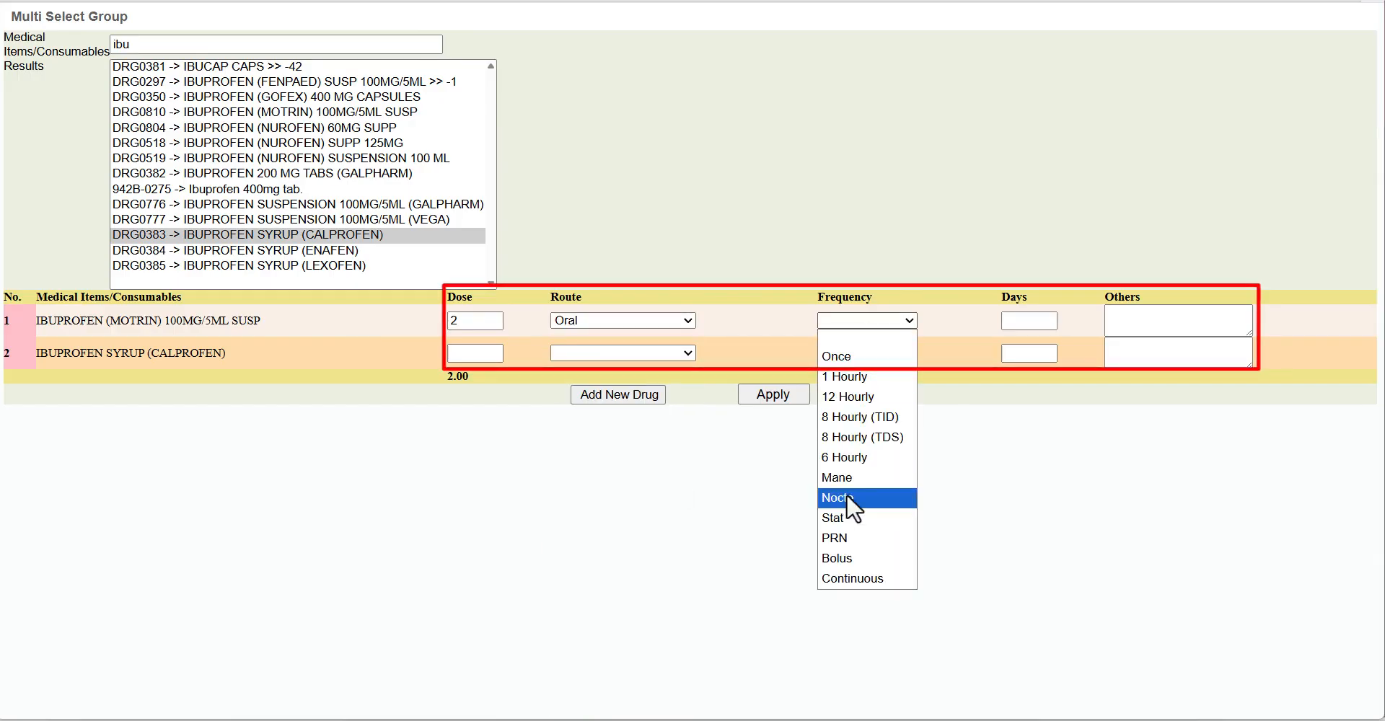
pyautogui.click(855, 393)
pyautogui.click(1019, 322)
pyautogui.write('3')
# Step: Prescribe the IBUPROFEN SYRUP (CALPROFEN) at dose 2, route Oral, frequency Once, for 1 day, and apply the drug list
pyautogui.click(470, 352)
pyautogui.write('2')
pyautogui.click(622, 353)
pyautogui.click(613, 213)
pyautogui.click(872, 353)
pyautogui.click(878, 388)
pyautogui.click(1019, 352)
pyautogui.click(898, 422)
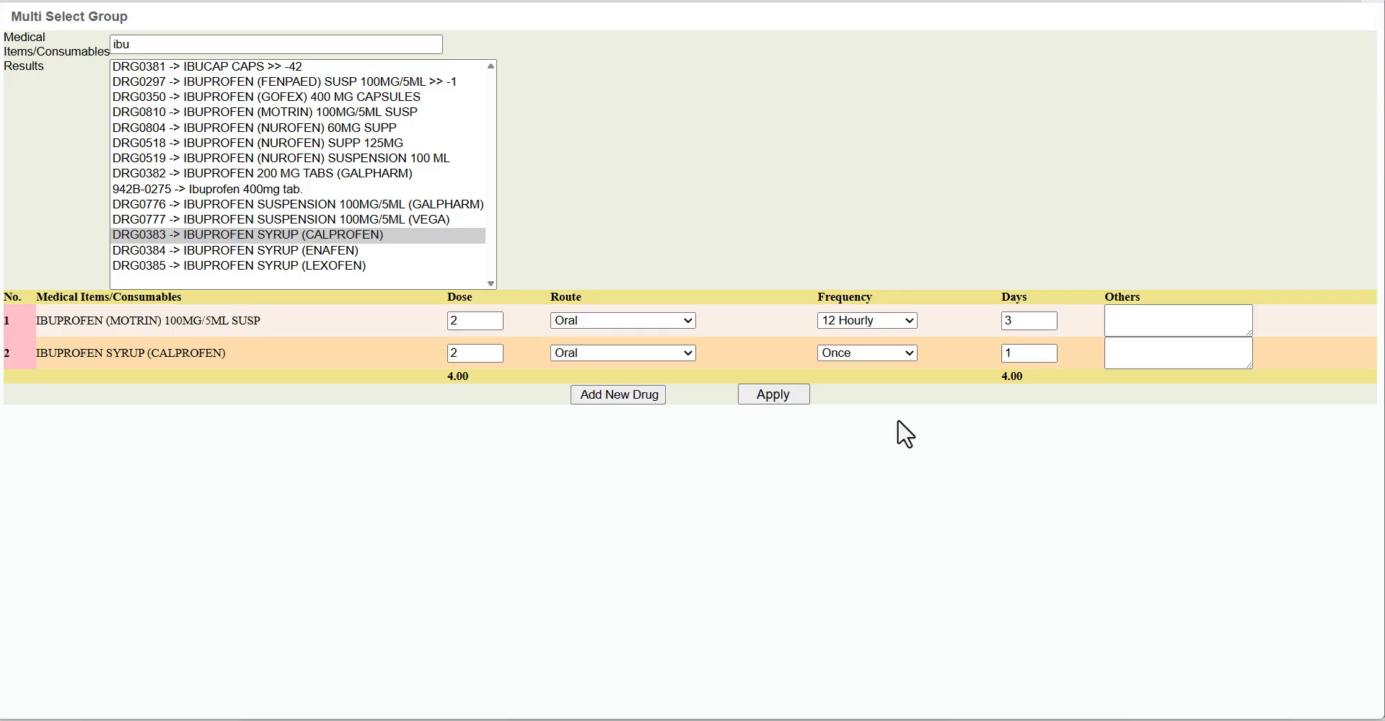
pyautogui.click(770, 395)
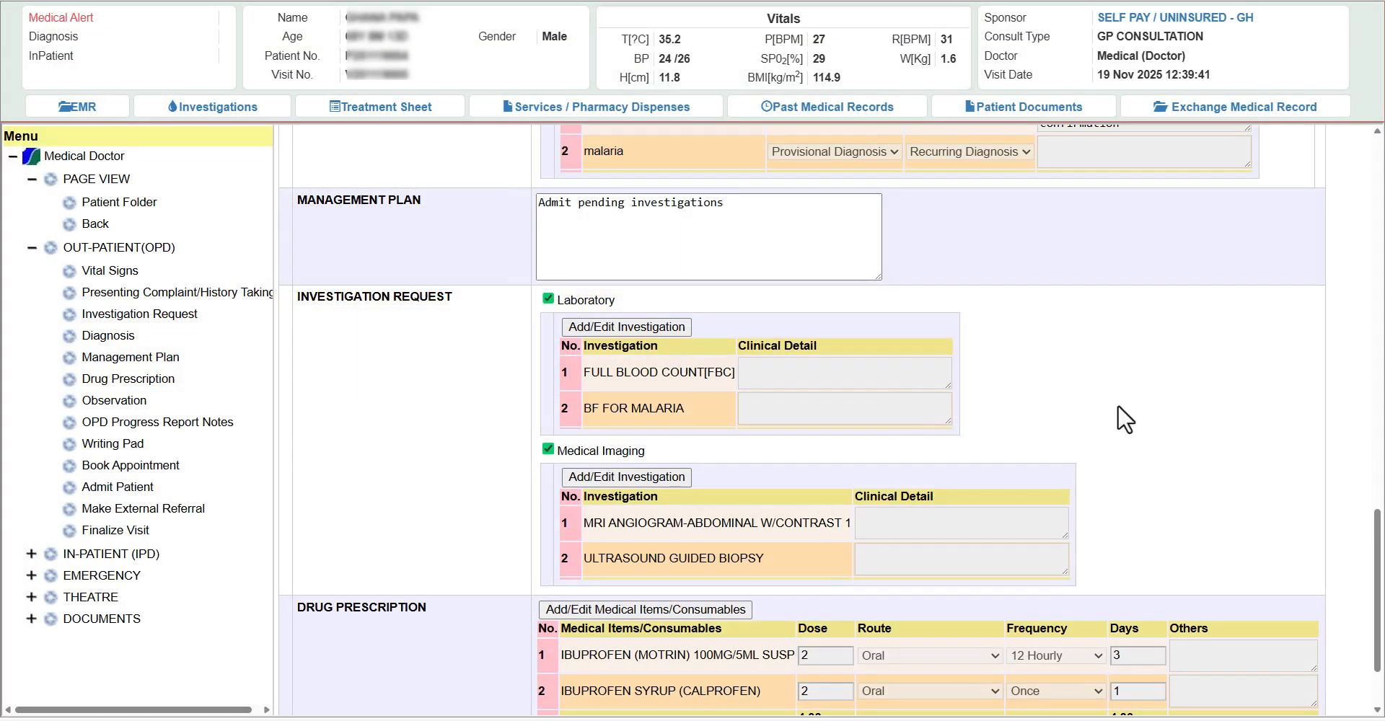
# Step: Request CATHETER PROCEDURE as a service with the instruction "Due to age and drugs" and apply the request
pyautogui.scroll(-1, 1169, 414)
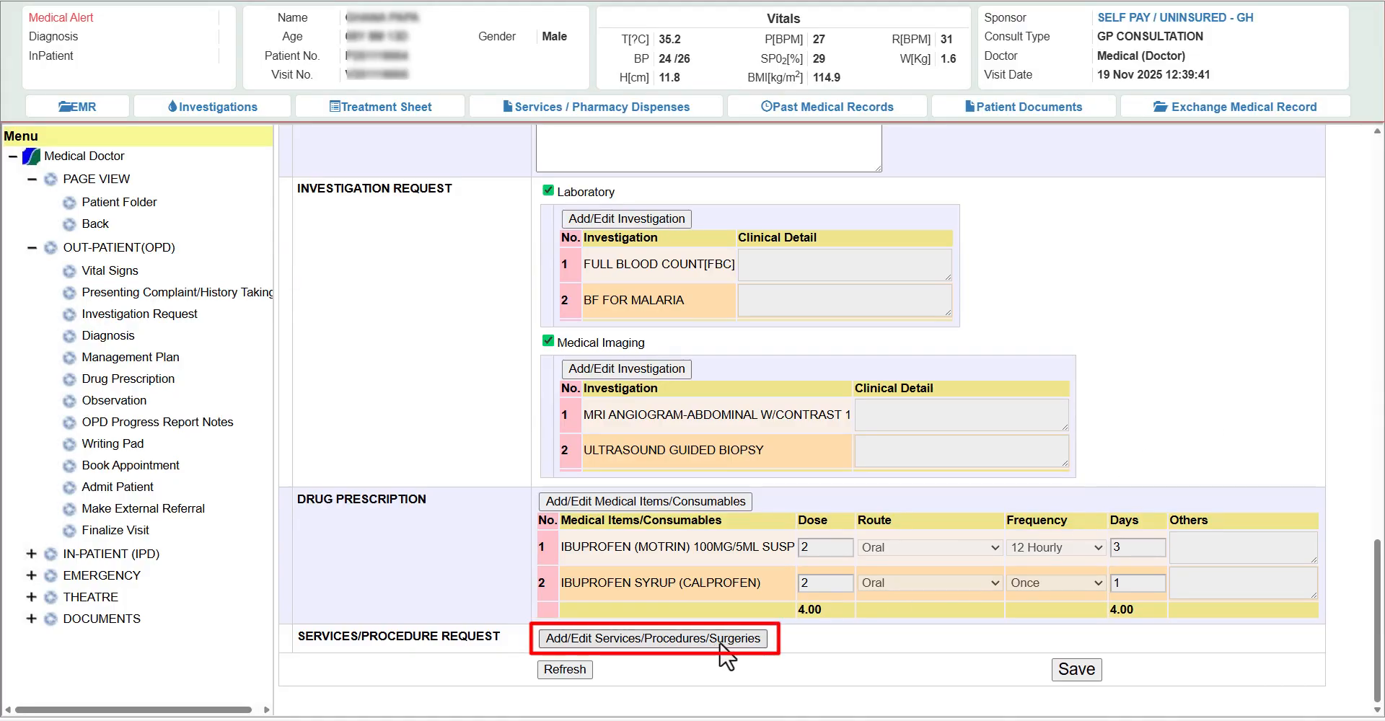
pyautogui.click(653, 638)
pyautogui.click(344, 38)
pyautogui.write('a')
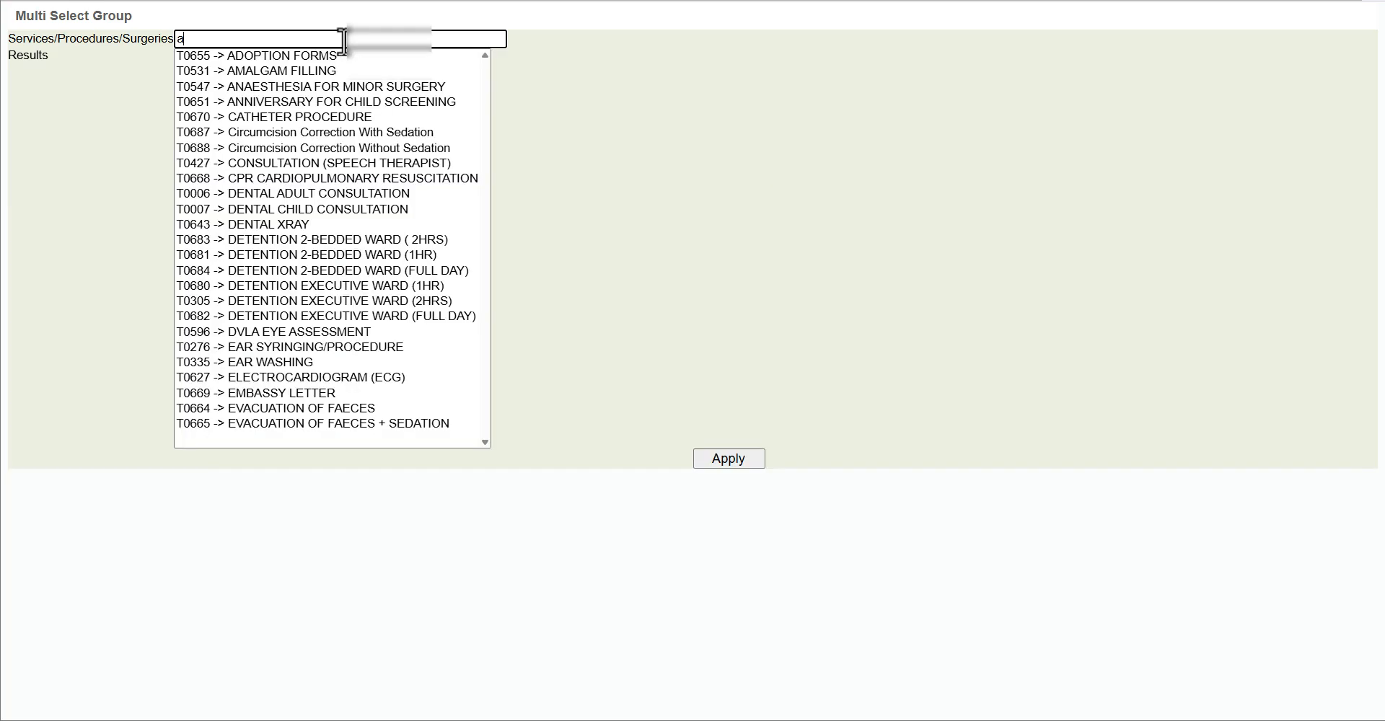
pyautogui.click(274, 117)
pyautogui.click(615, 479)
pyautogui.write('Due to age and drugs')
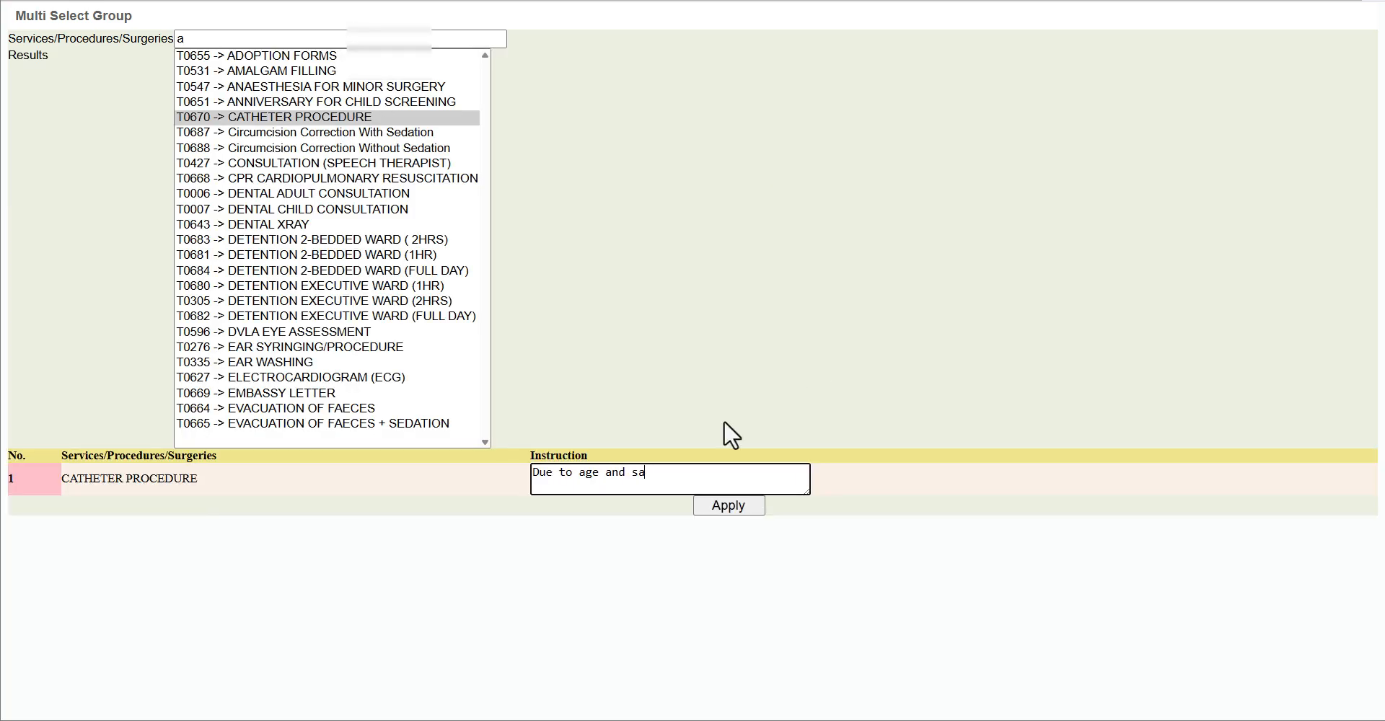
pyautogui.click(742, 506)
# Step: Save the completed patient history form and review the saved entry from complaint to drug prescription
pyautogui.scroll(-1, 1200, 501)
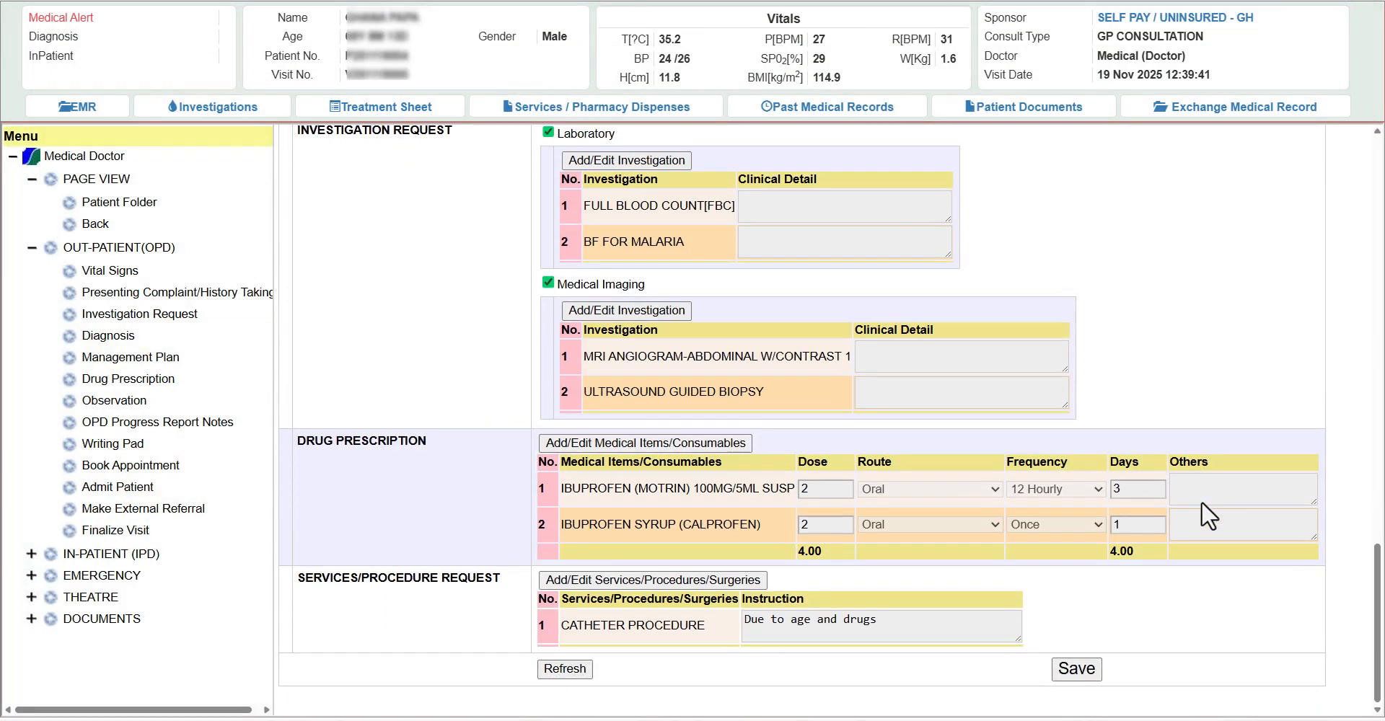
pyautogui.click(1074, 669)
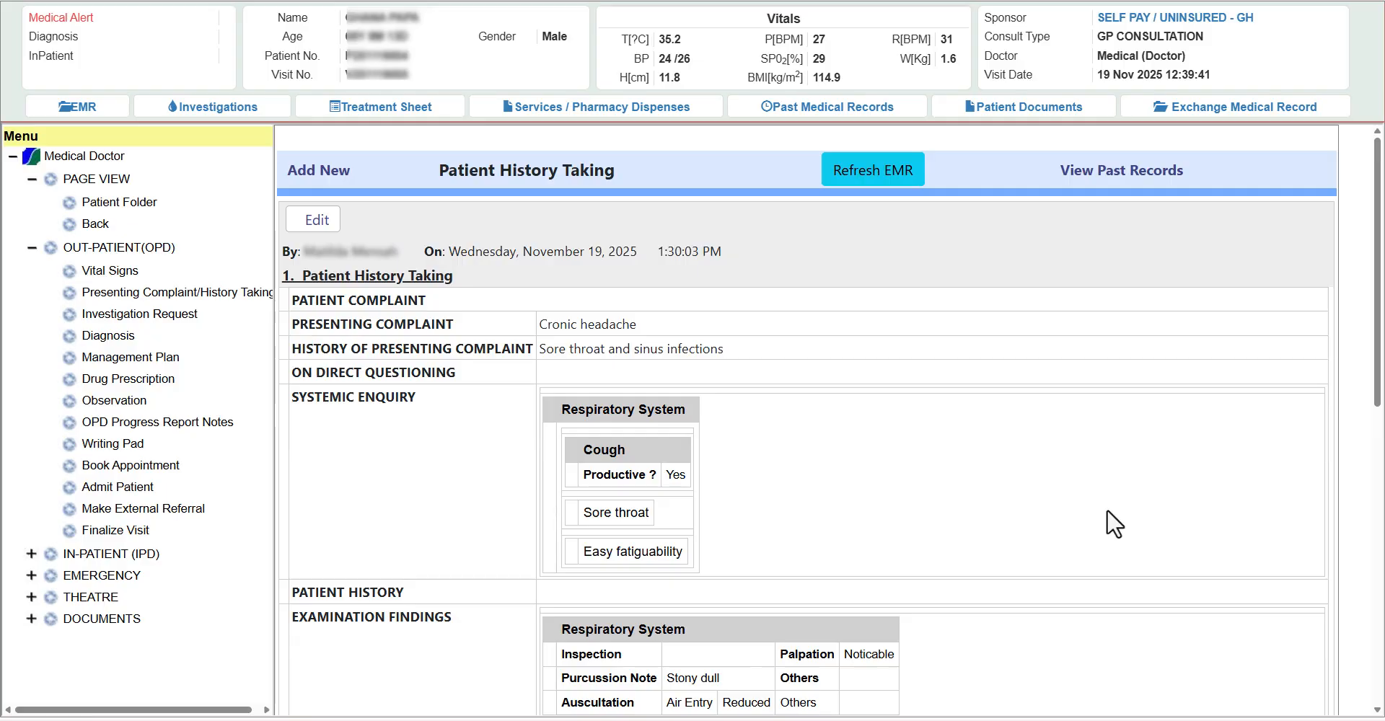
pyautogui.scroll(-7, 1114, 524)
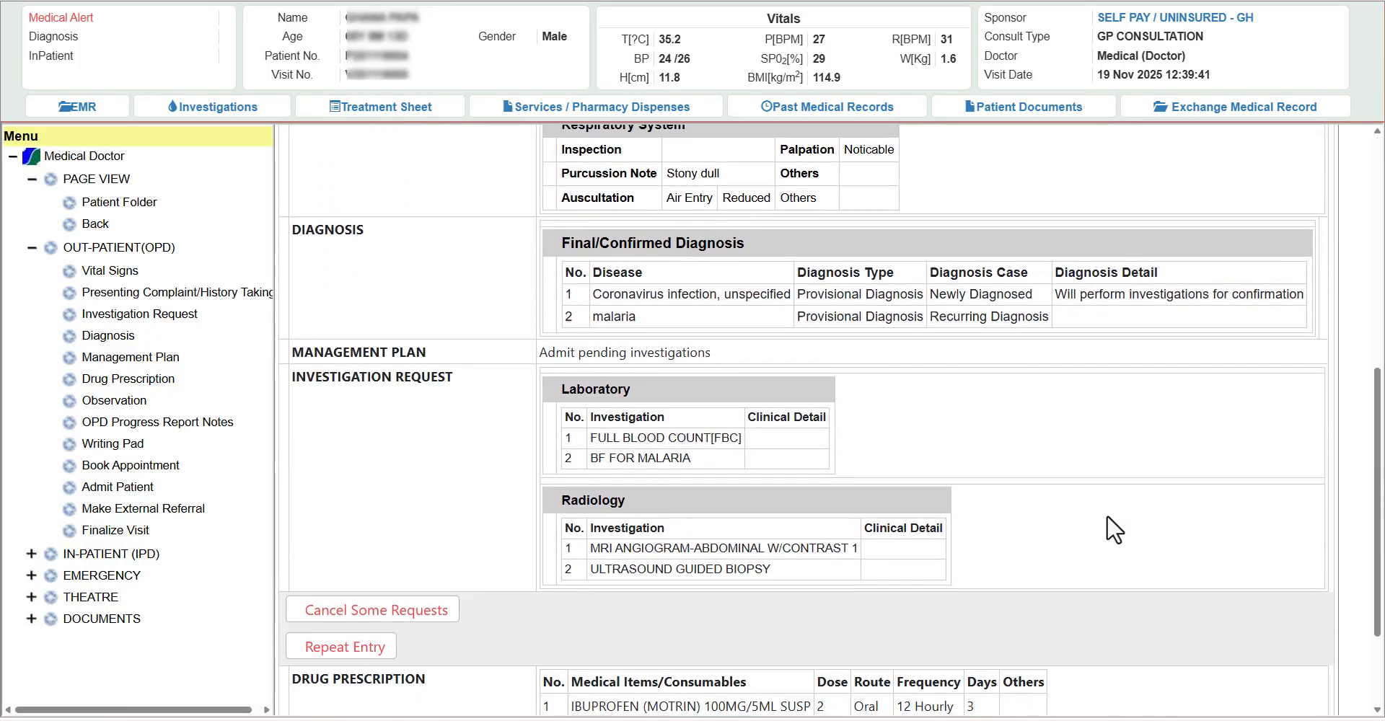
pyautogui.scroll(8, 1109, 525)
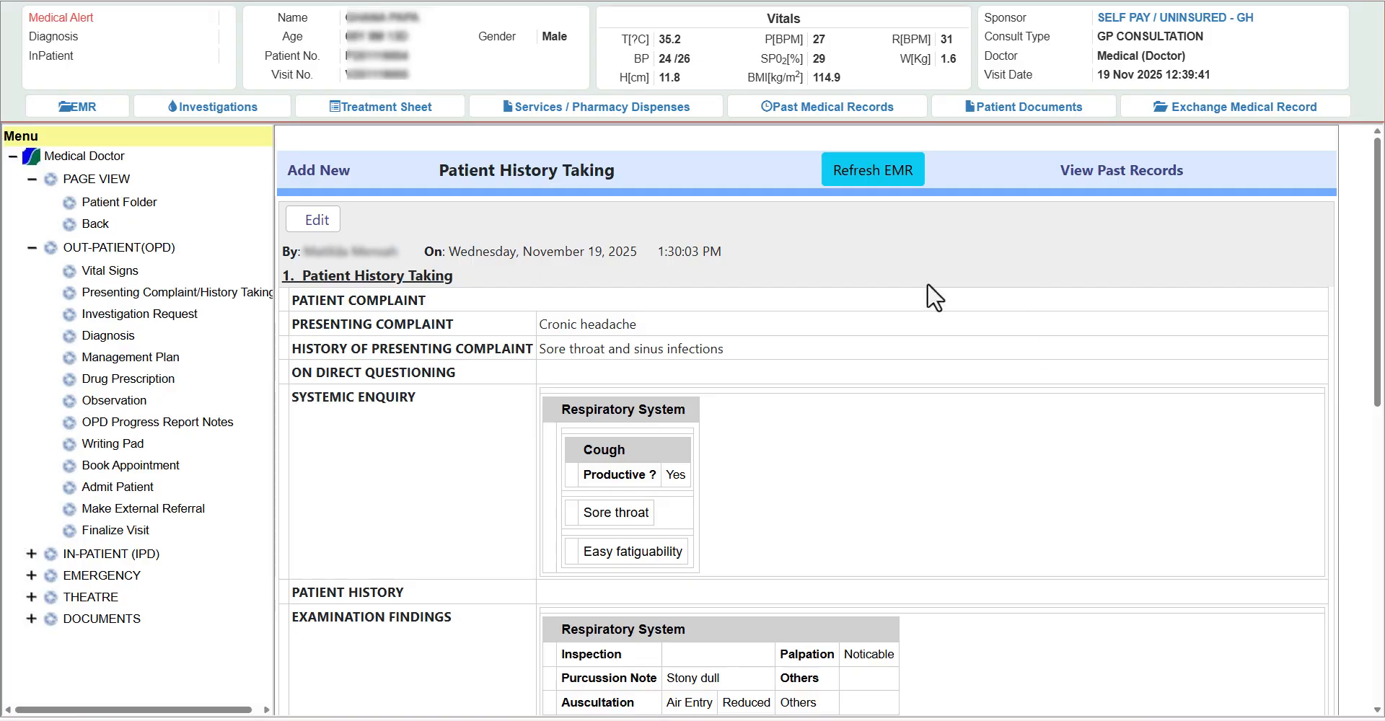
# Step: View the out-patient Investigation Request, Diagnosis, Management Plan, Drug Prescription and Observation pages one after another
pyautogui.click(163, 317)
pyautogui.click(123, 336)
pyautogui.click(114, 358)
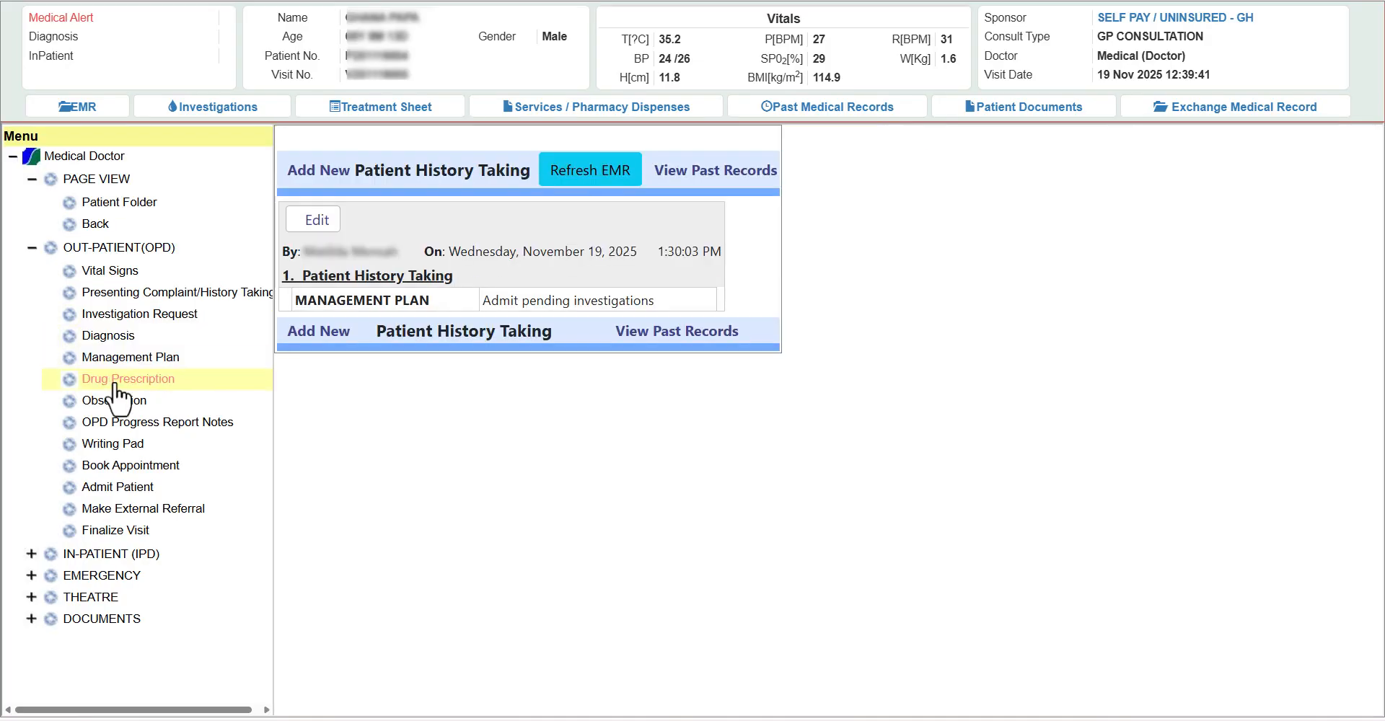
pyautogui.click(117, 380)
pyautogui.click(115, 400)
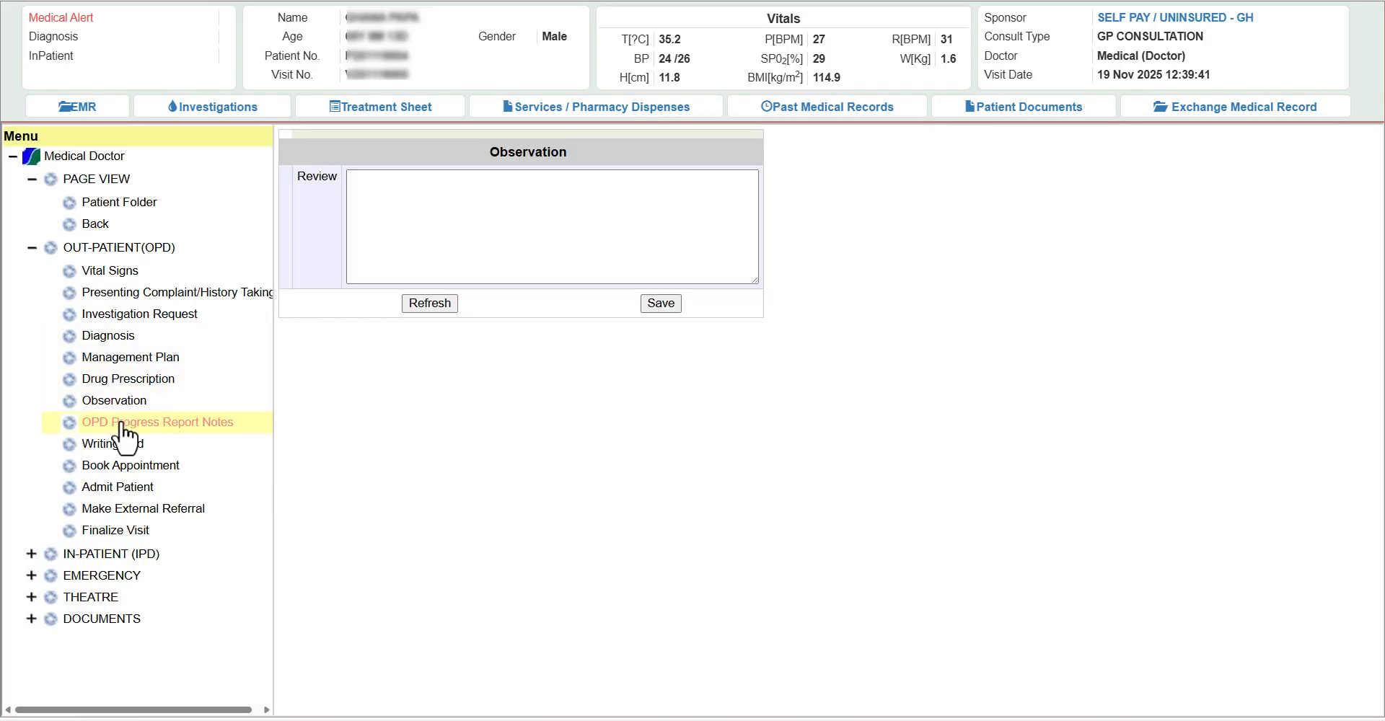
# Step: Admit the patient to the Ward A waiting list with admission type Admission and save the admission record
pyautogui.click(123, 488)
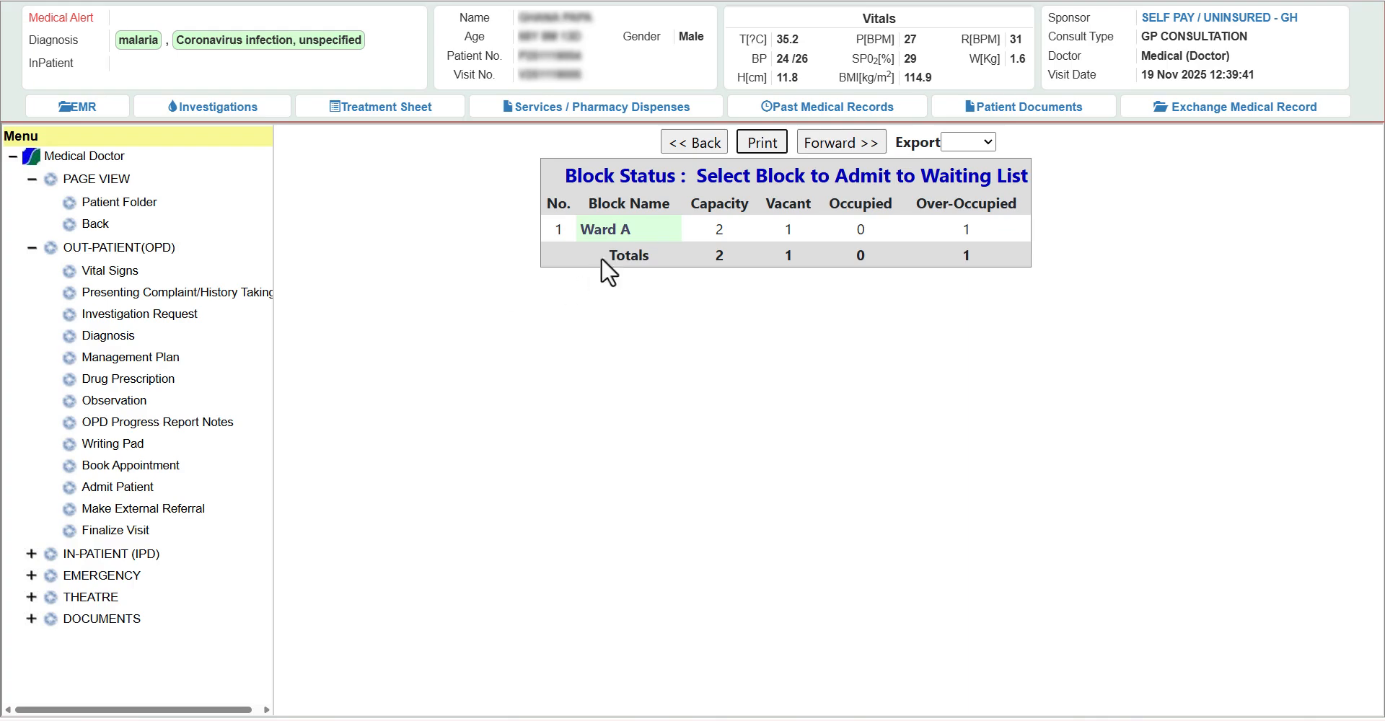
pyautogui.click(605, 229)
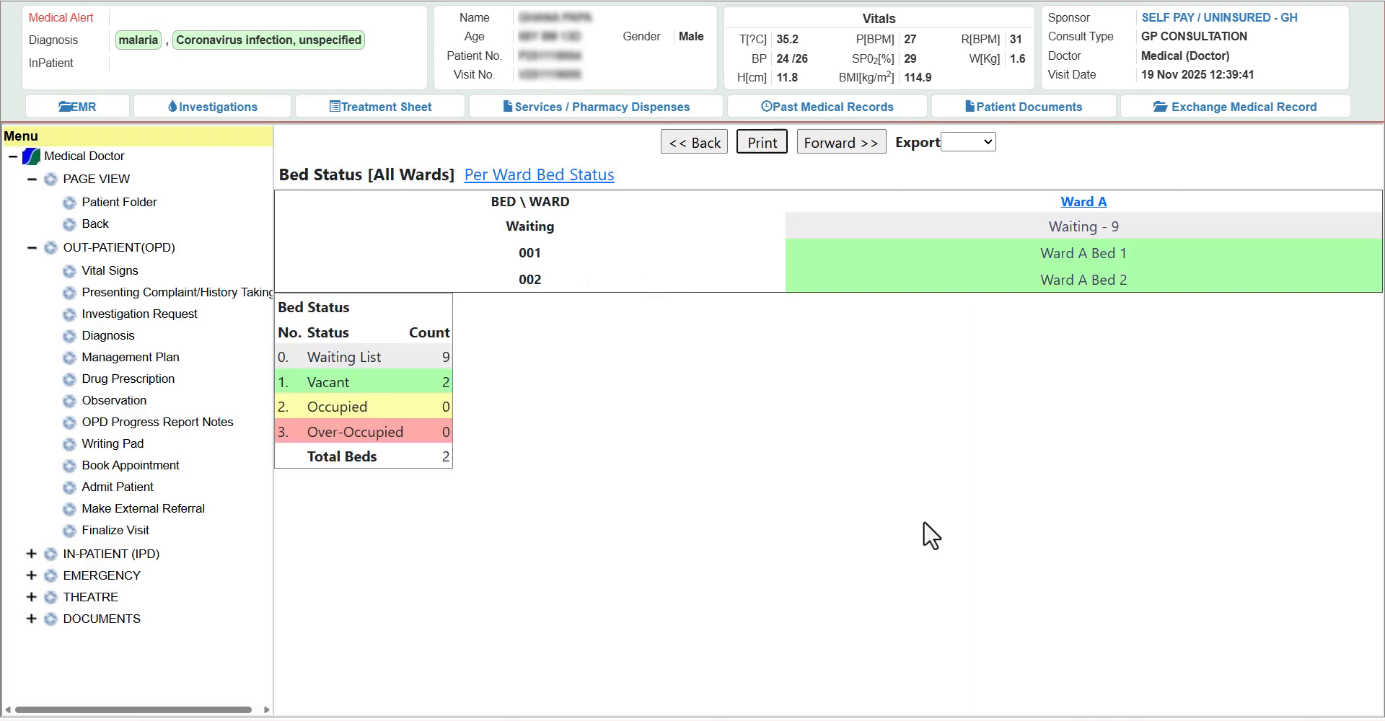
pyautogui.click(882, 143)
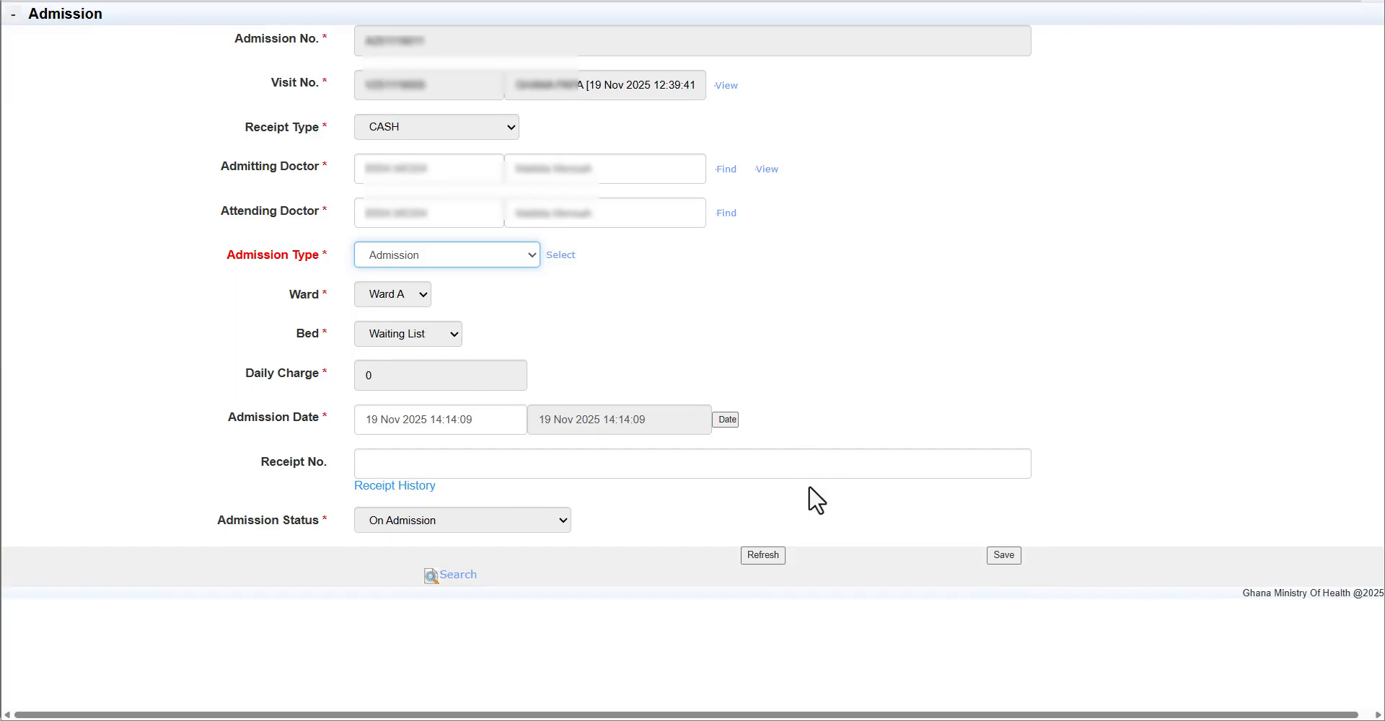
pyautogui.click(1004, 557)
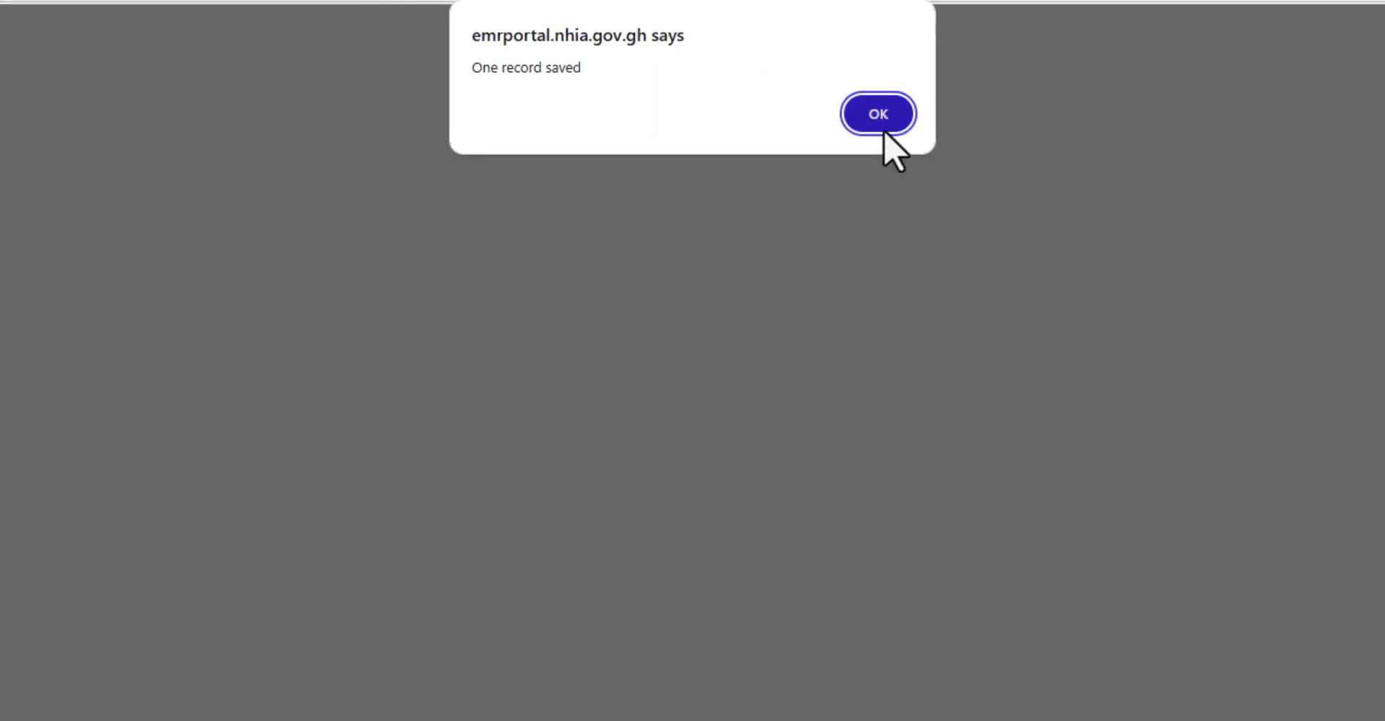
pyautogui.click(884, 130)
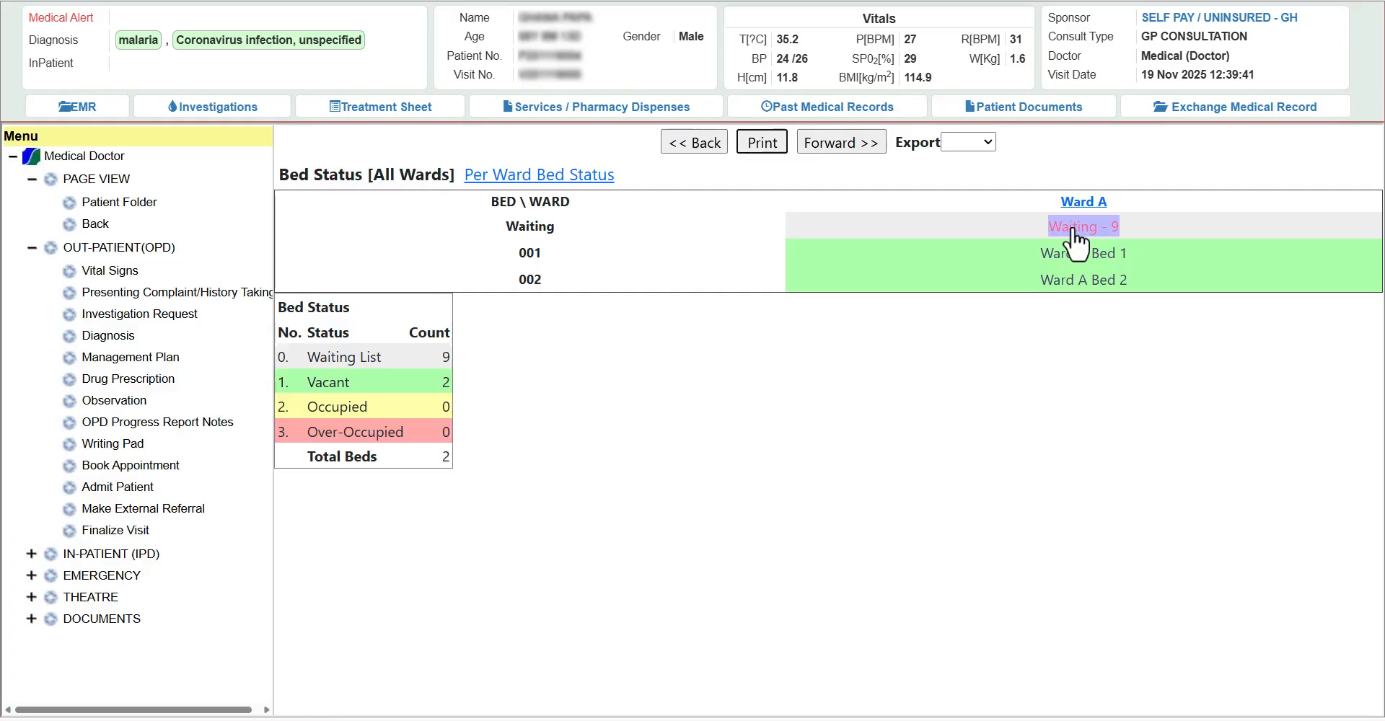
# Step: Finalize the visit with medical outcome Died and the doctor summary "Died after admission", and save the discharge
pyautogui.click(118, 531)
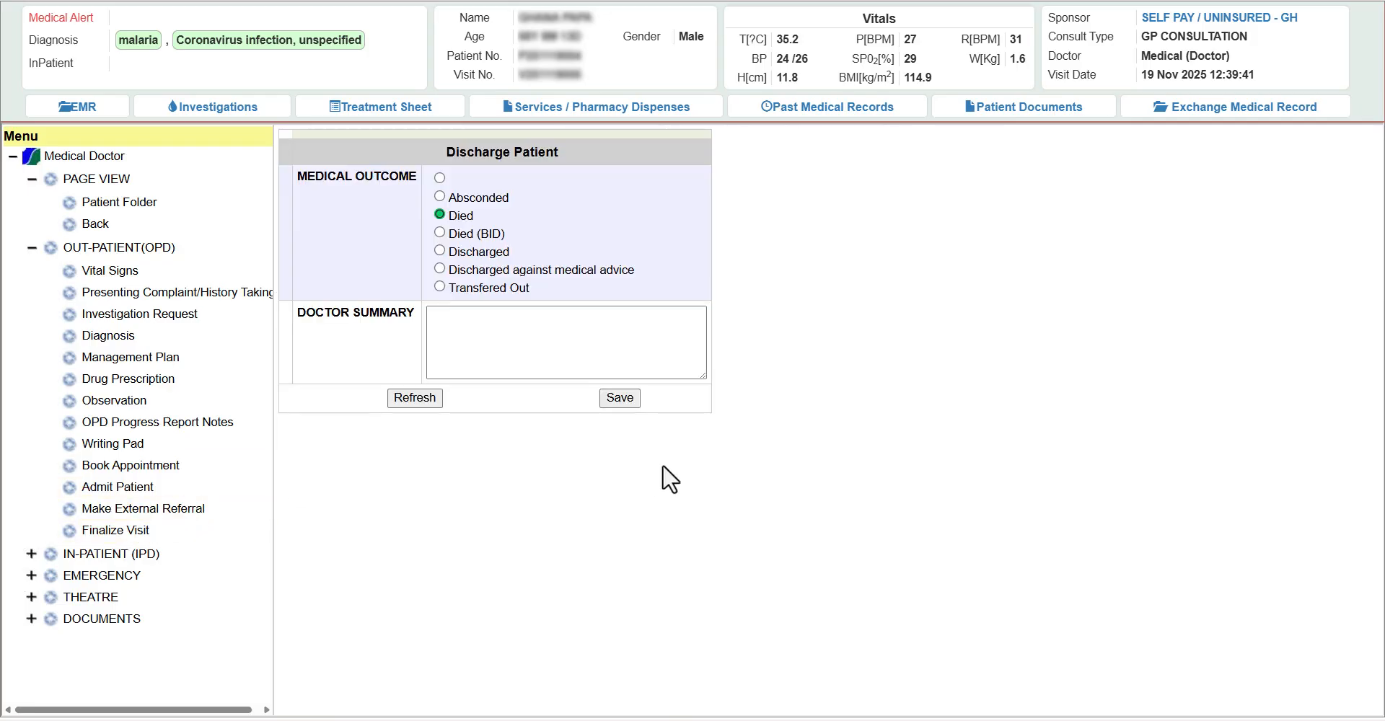
pyautogui.click(529, 332)
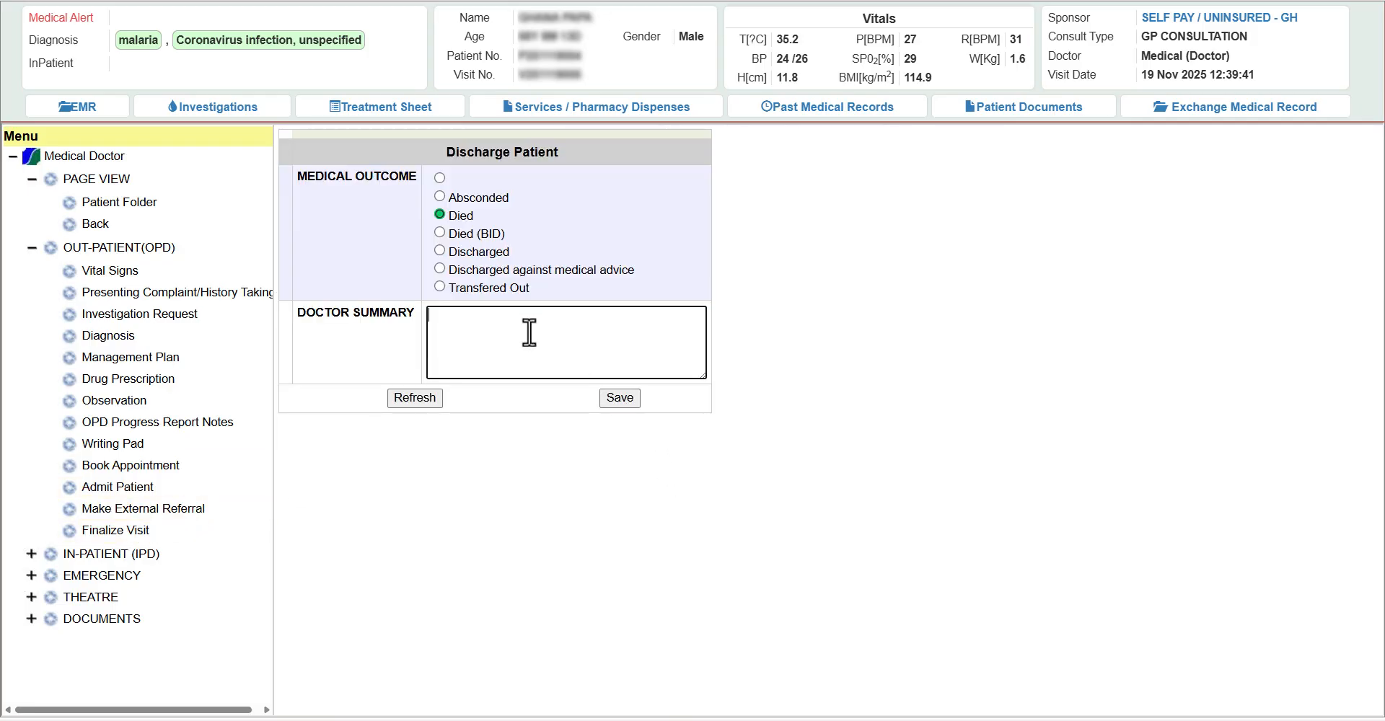
pyautogui.write('Died wating')
pyautogui.press('BackSpace')
pyautogui.press('BackSpace')
pyautogui.press('BackSpace')
pyautogui.press('BackSpace')
pyautogui.press('BackSpace')
pyautogui.press('BackSpace')
pyautogui.press('BackSpace')
pyautogui.write('after admission')
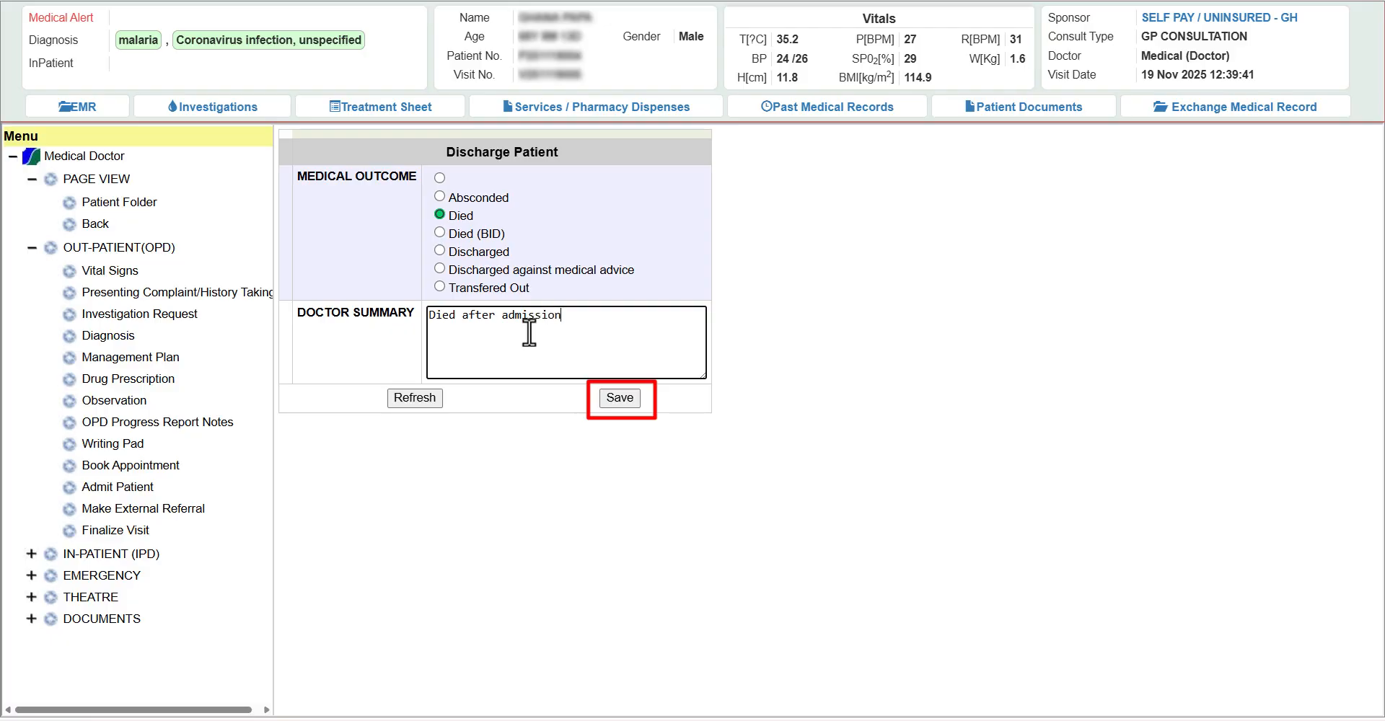
pyautogui.click(618, 399)
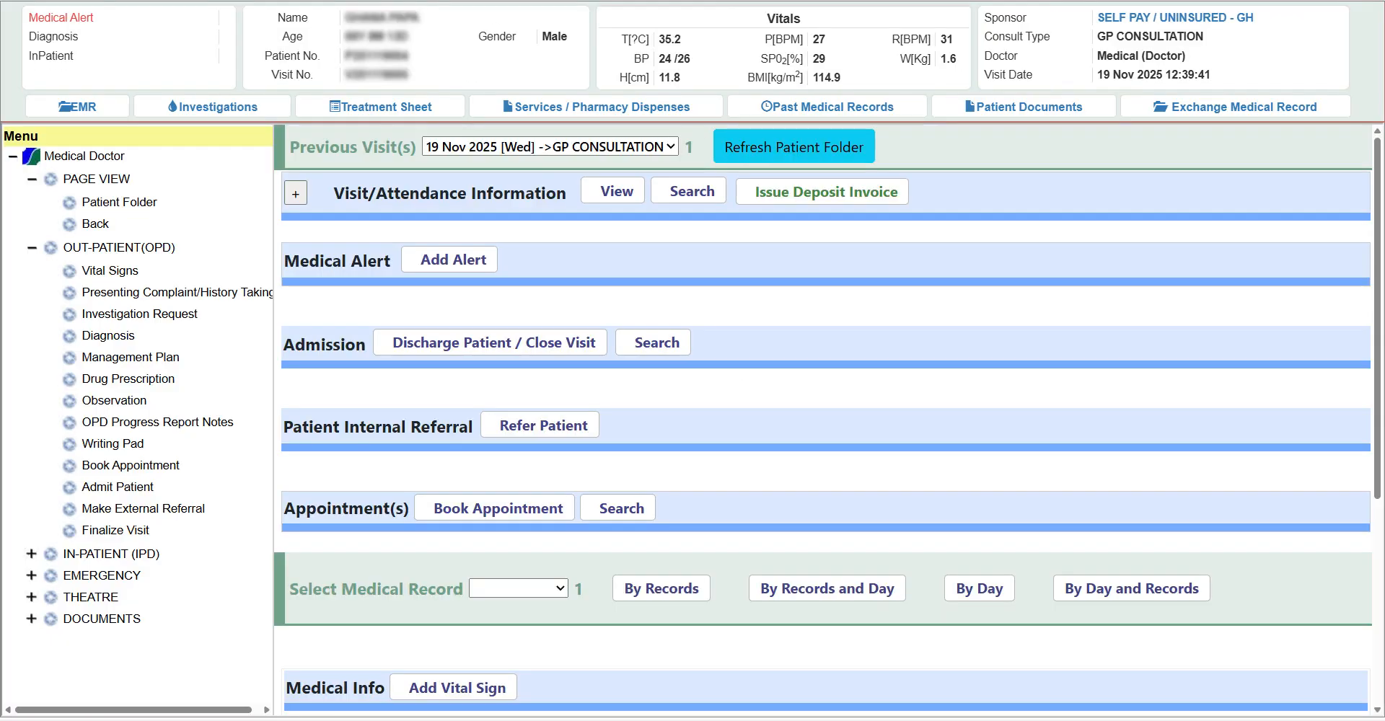